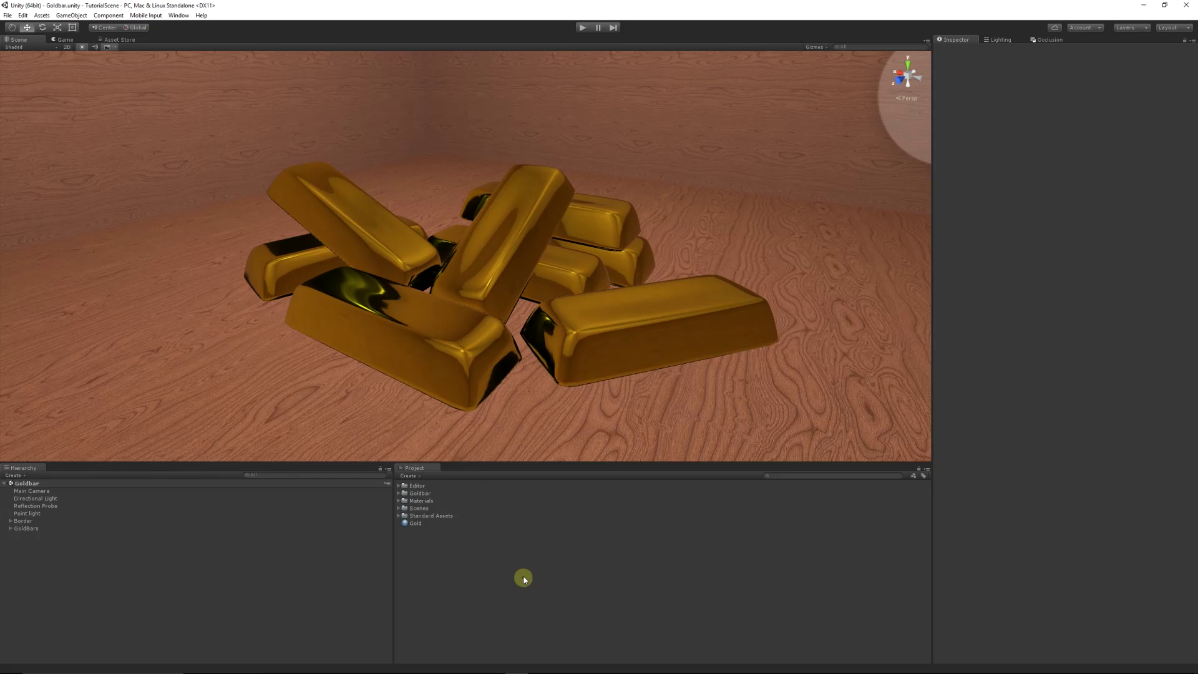
- Examine the finished gold bar pile and the surrounding wooden room from several angles and distances
left_click_drag(493, 374, 469, 468, "alt")
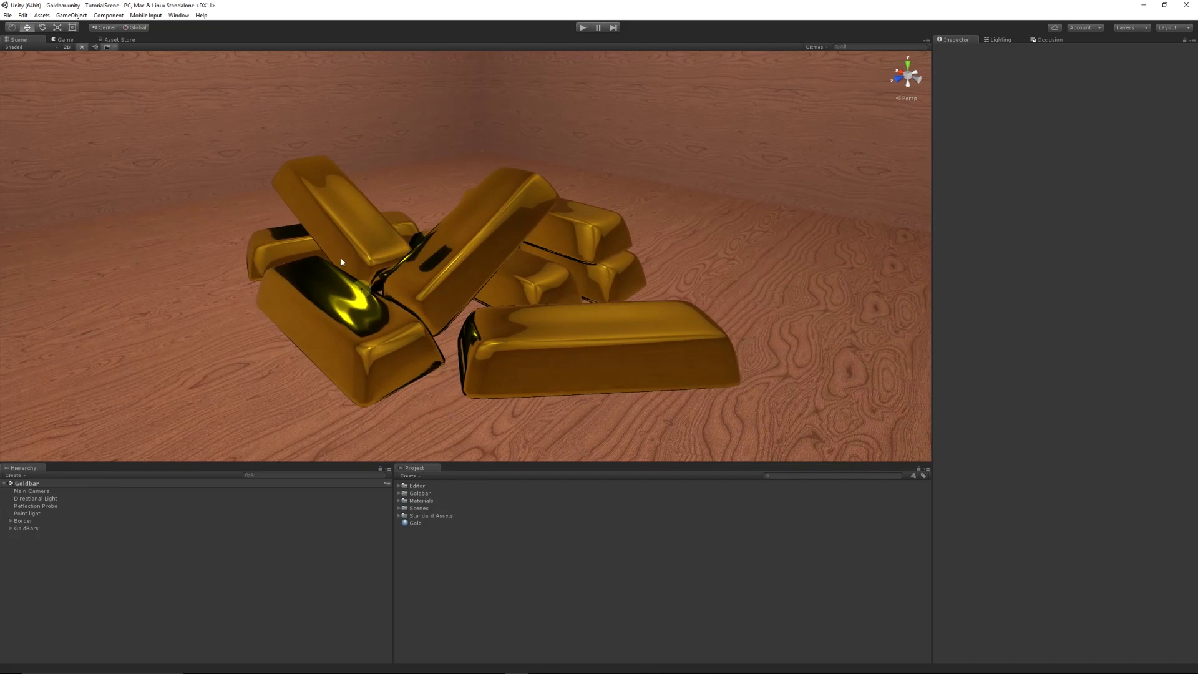
scroll(518, 253, "down", 3)
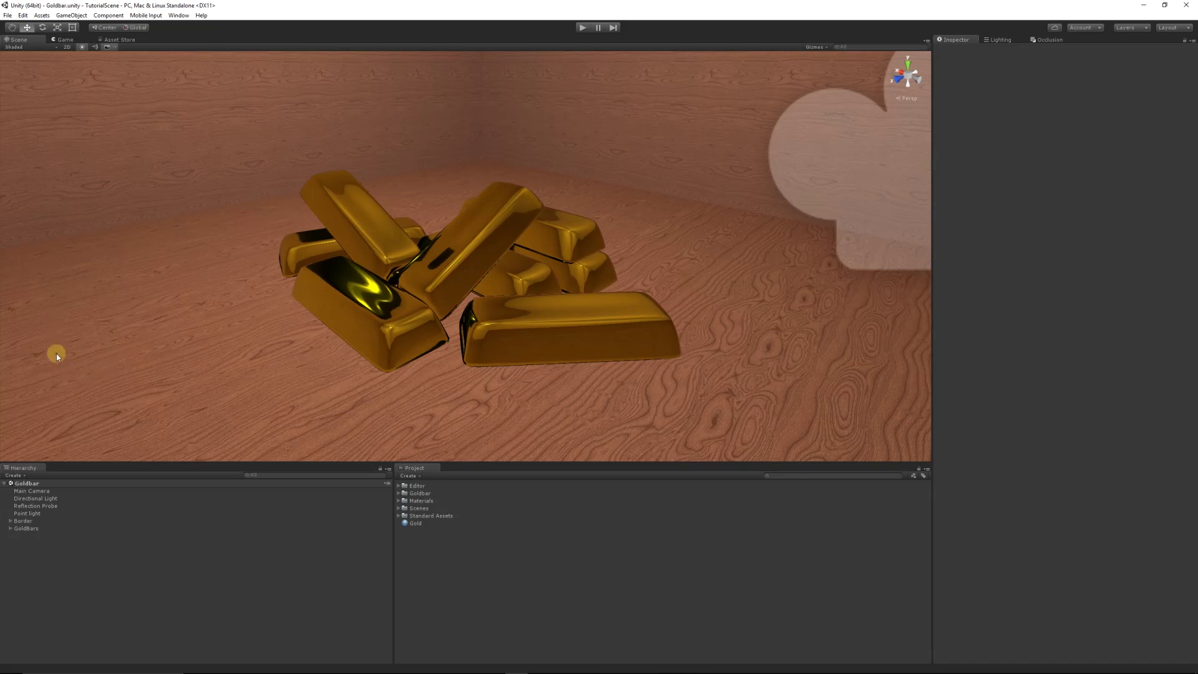
scroll(206, 361, "up", 3)
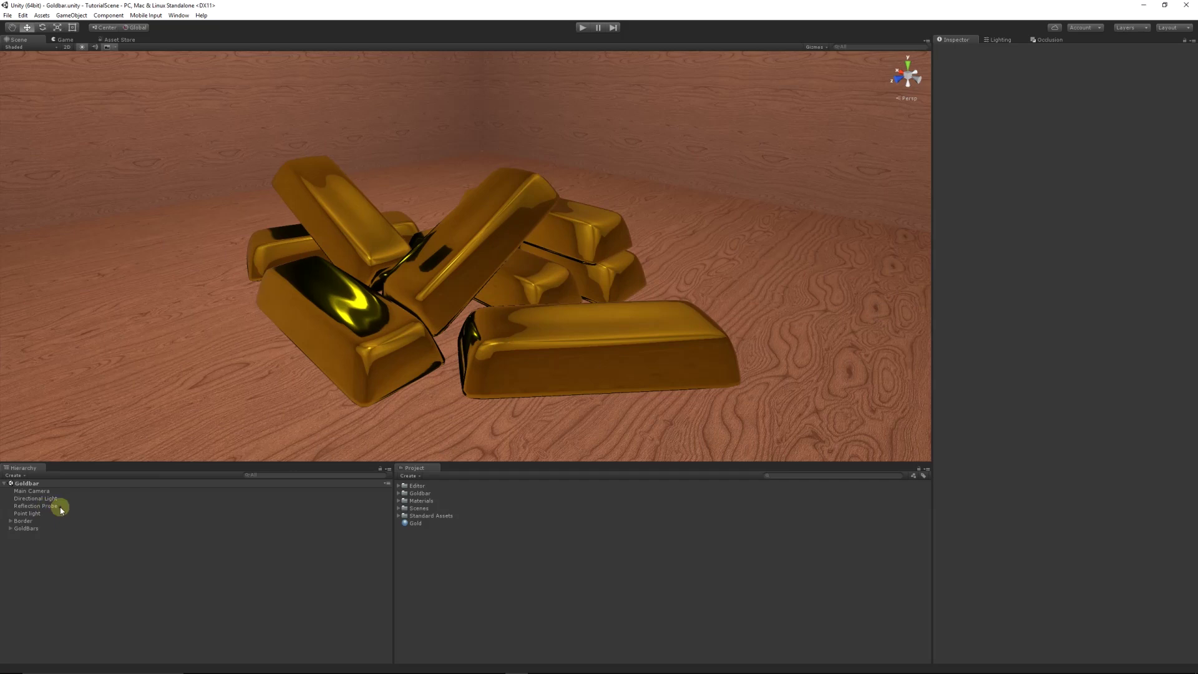
scroll(321, 169, "down", 3)
left_click_drag(343, 243, 380, 366, "alt")
middle_click_drag(380, 367, 470, 279)
scroll(470, 279, "up", 1)
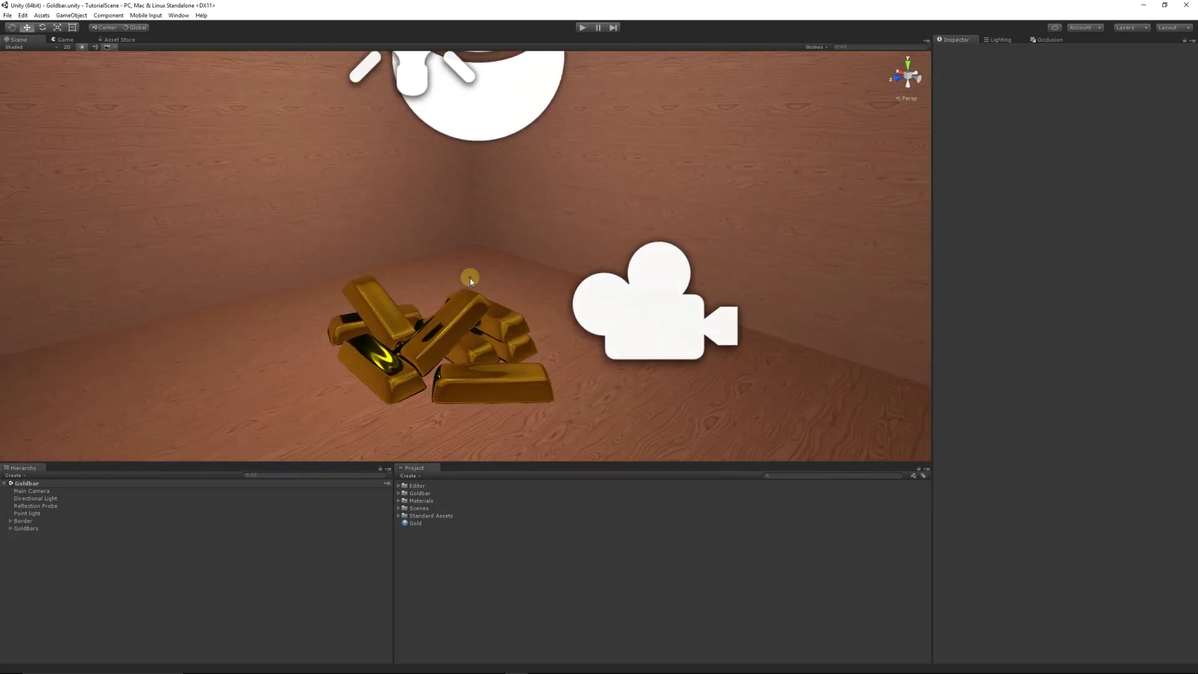
scroll(471, 281, "up", 2)
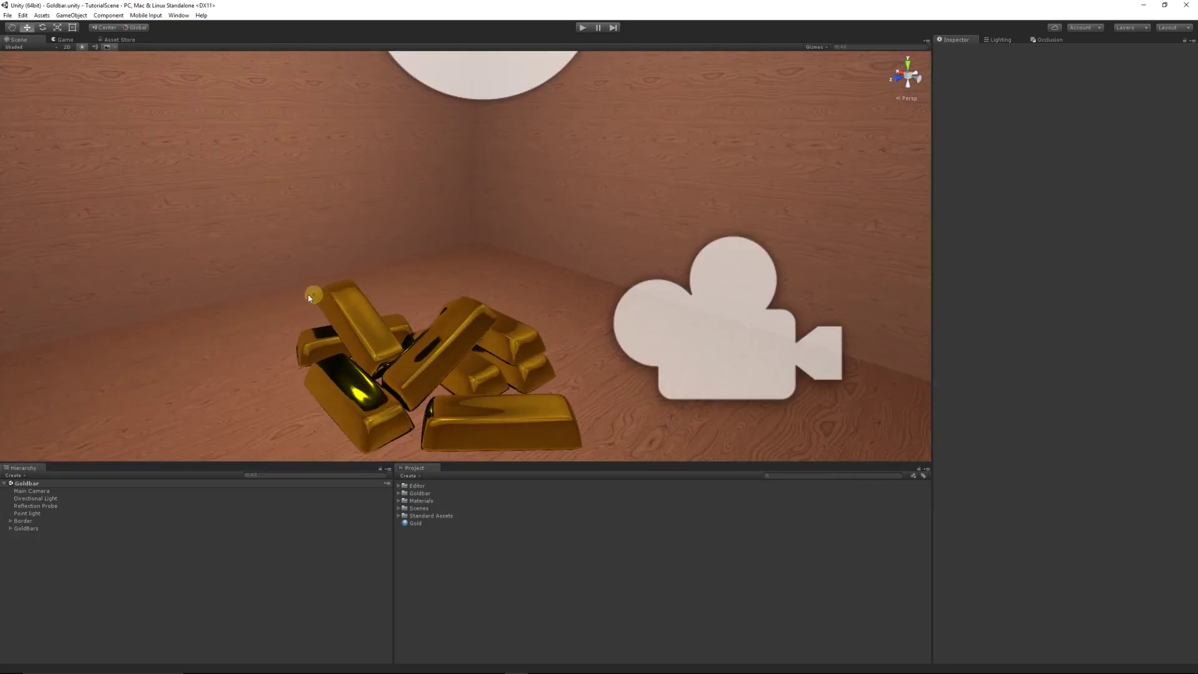
left_click_drag(402, 534, 133, 537)
scroll(418, 421, "up", 3)
middle_click_drag(418, 420, 399, 335)
scroll(400, 335, "up", 4)
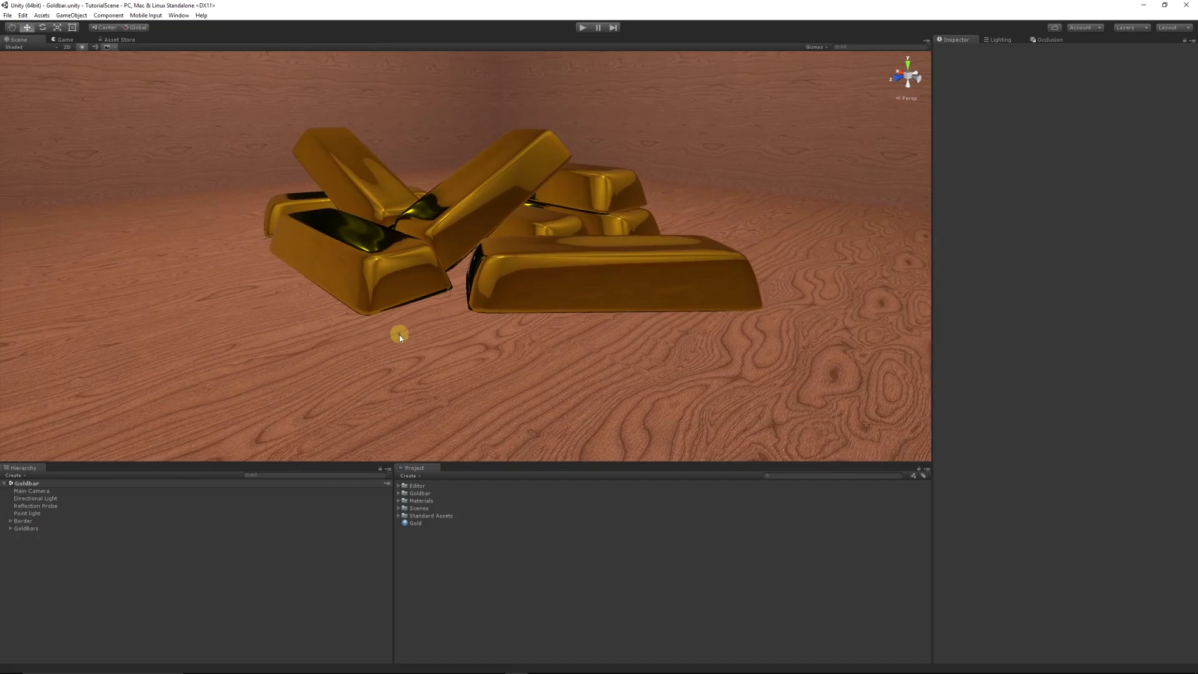
scroll(399, 338, "up", 2)
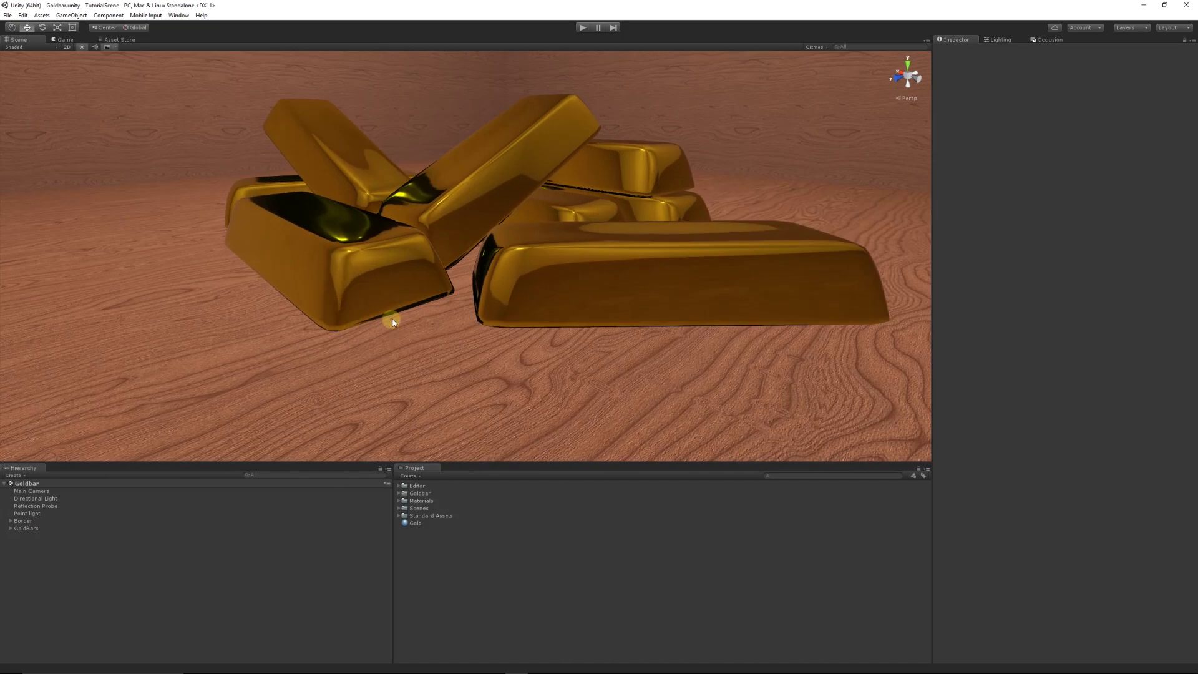
scroll(393, 322, "down", 3)
left_click_drag(466, 278, 590, 340, "alt")
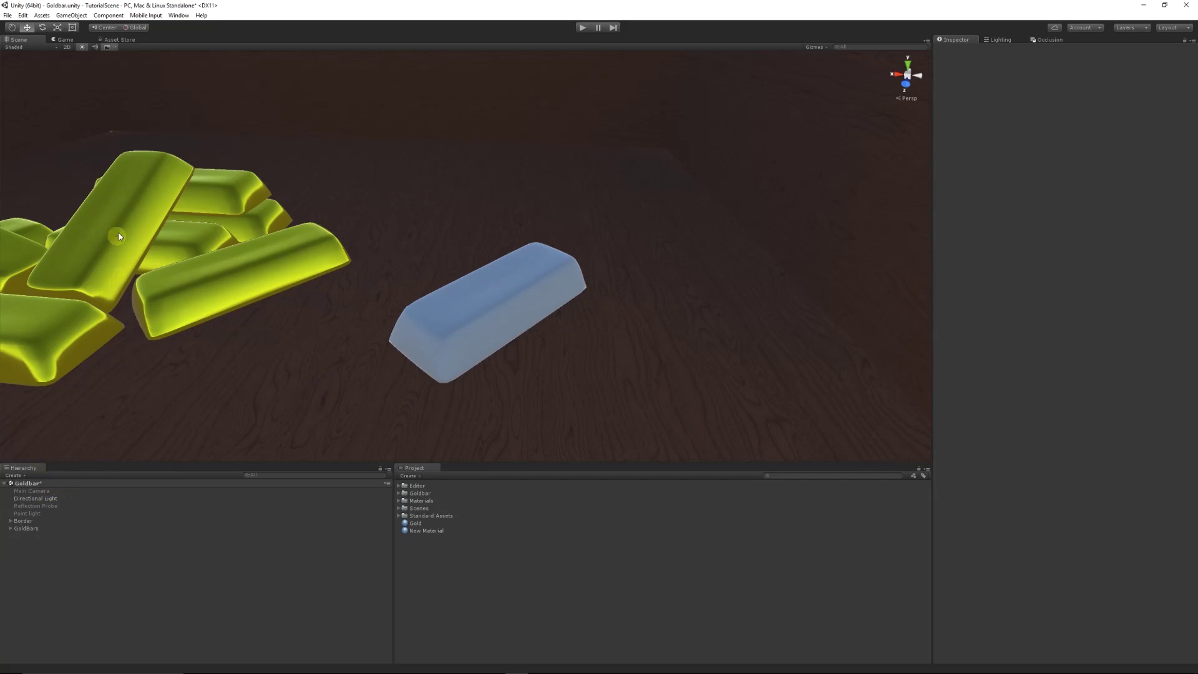
- Switch the Directional Light off and back on to compare its effect on the room and the bars
left_click_drag(158, 369, 387, 272, "alt")
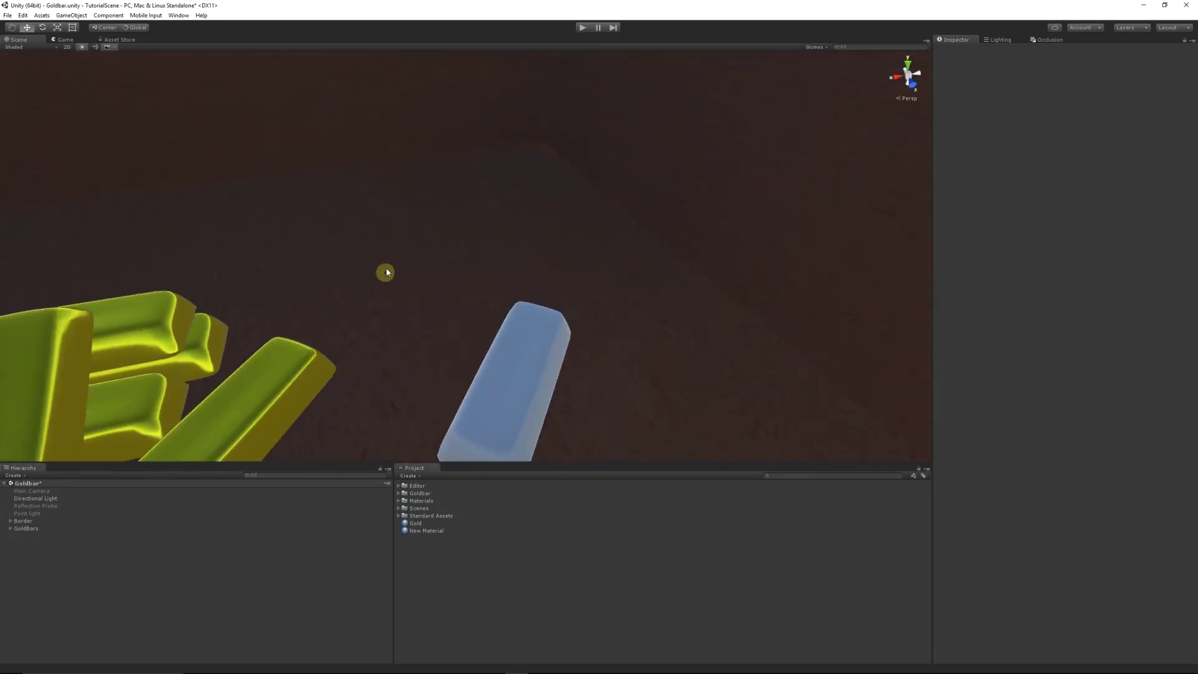
scroll(506, 287, "down", 4)
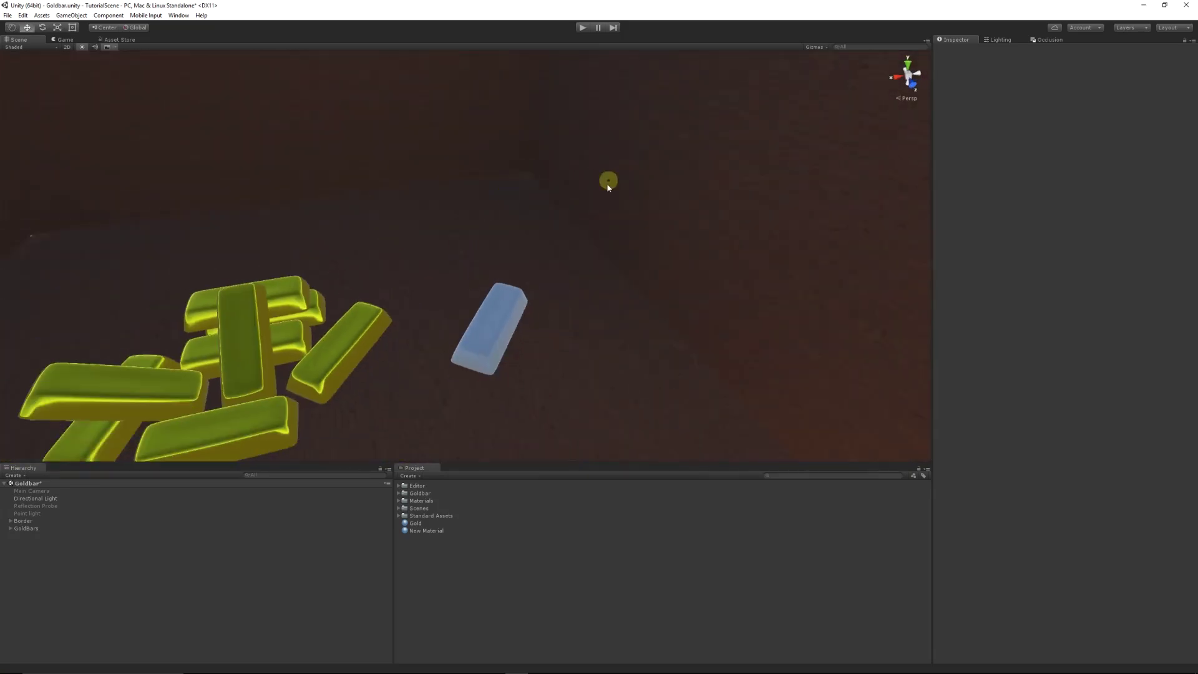
scroll(402, 284, "up", 2)
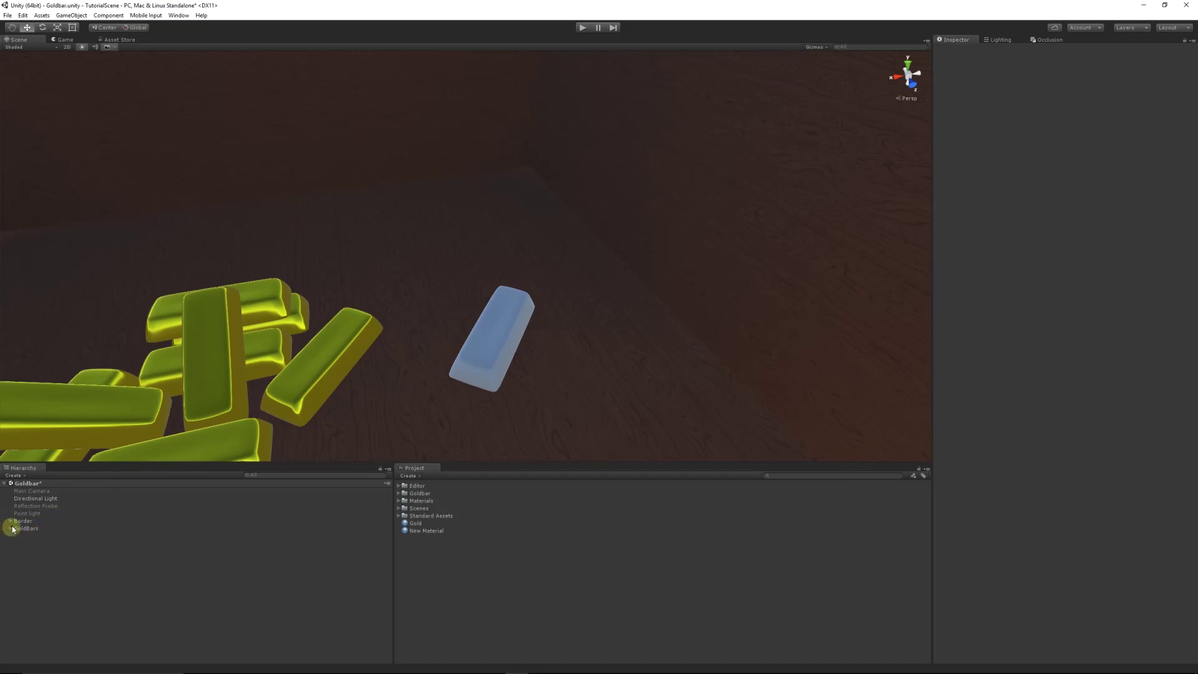
left_click(50, 499)
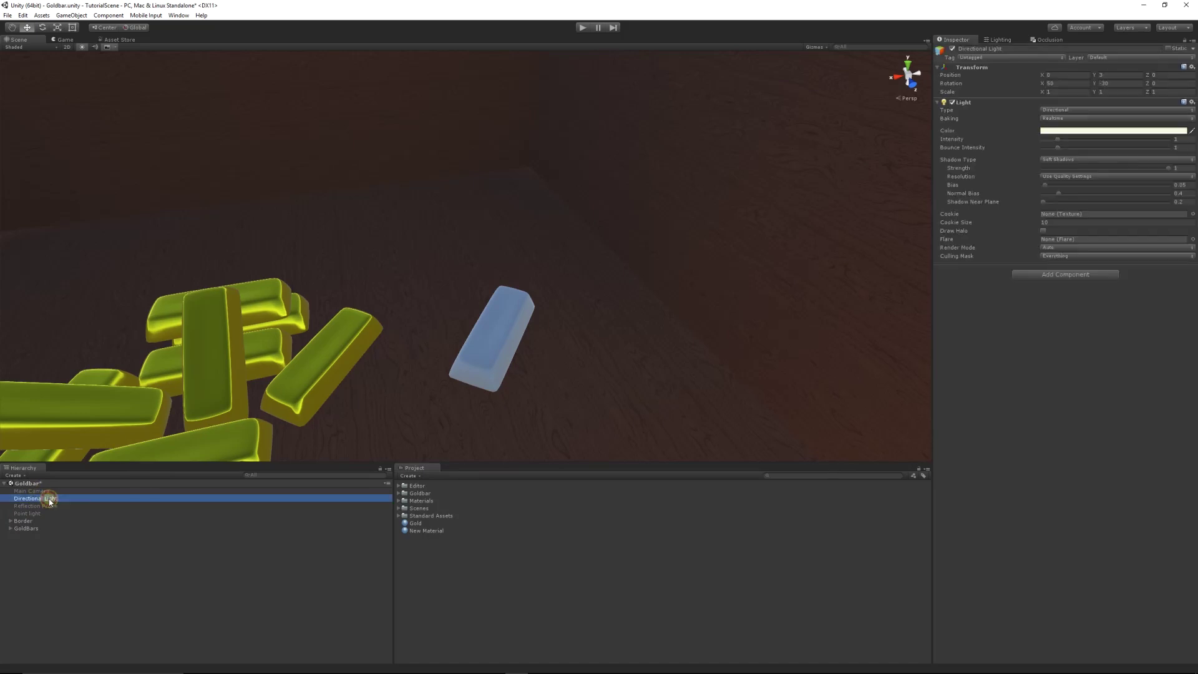
left_click(953, 48)
left_click(953, 49)
left_click(952, 49)
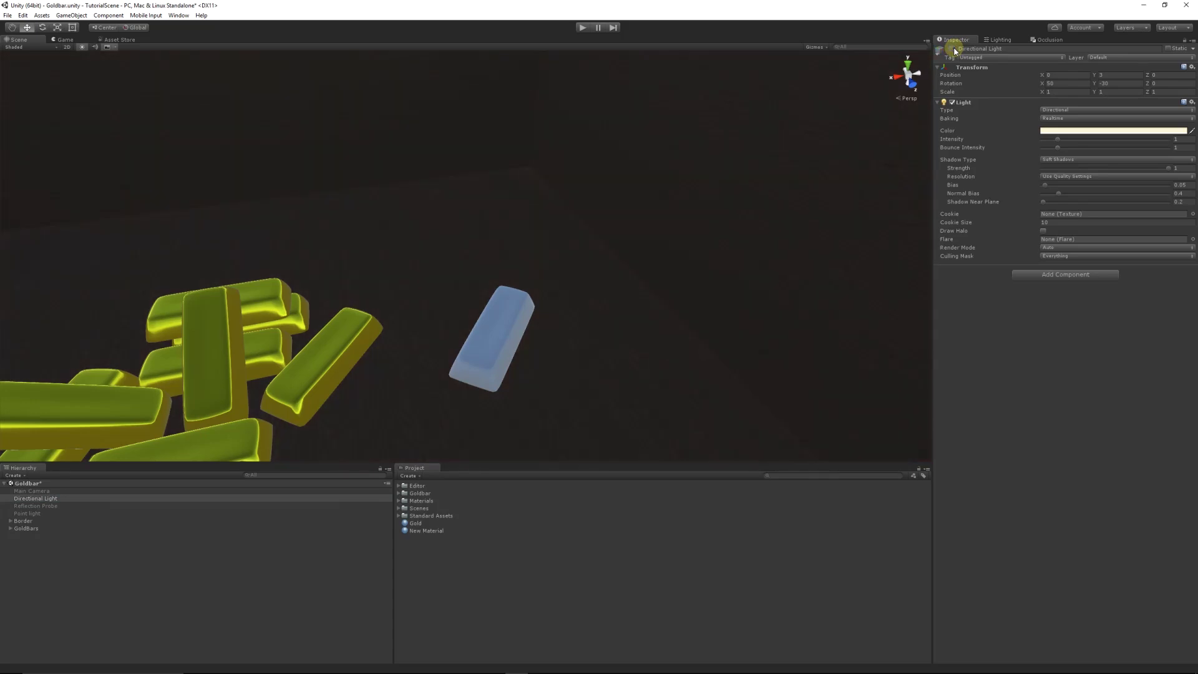
left_click(952, 49)
left_click(430, 596)
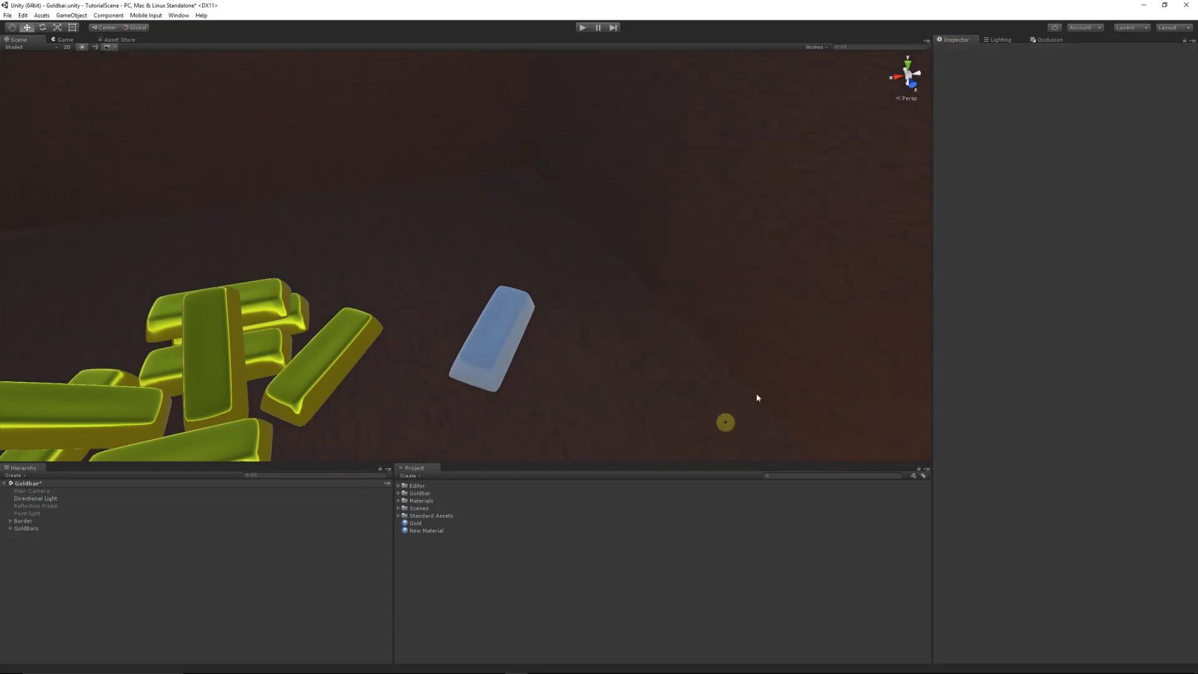
- Review the scene's environment lighting settings and the properties of the Gold and New Material assets
left_click(999, 40)
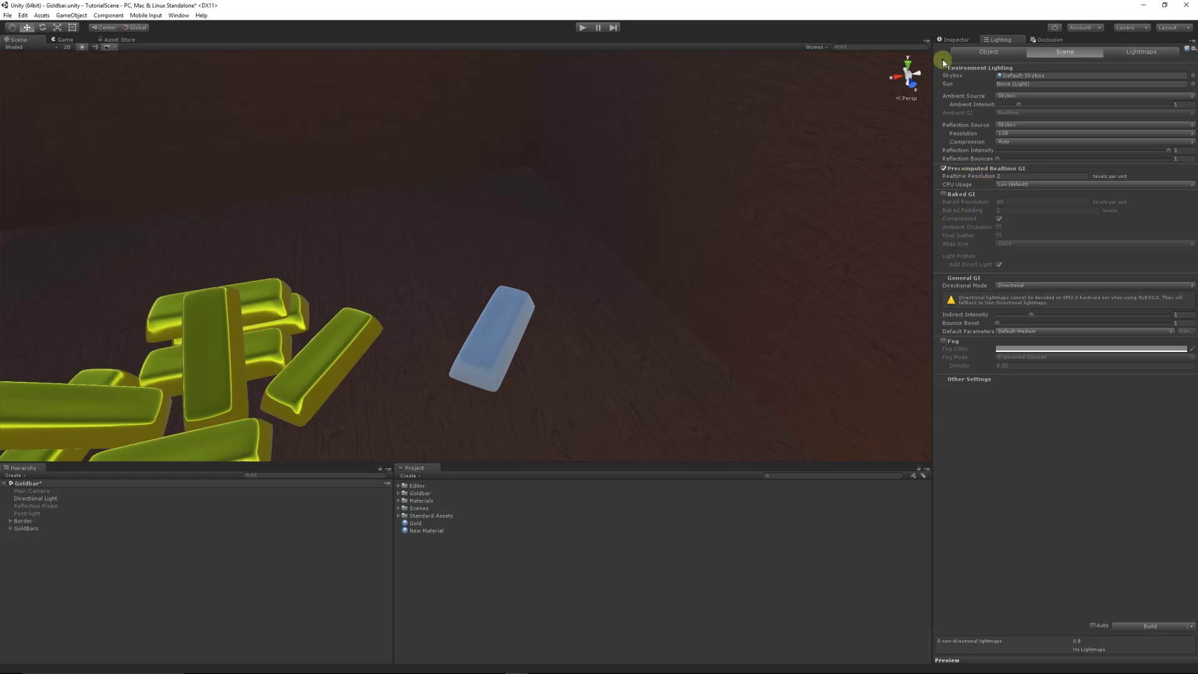
left_click(950, 39)
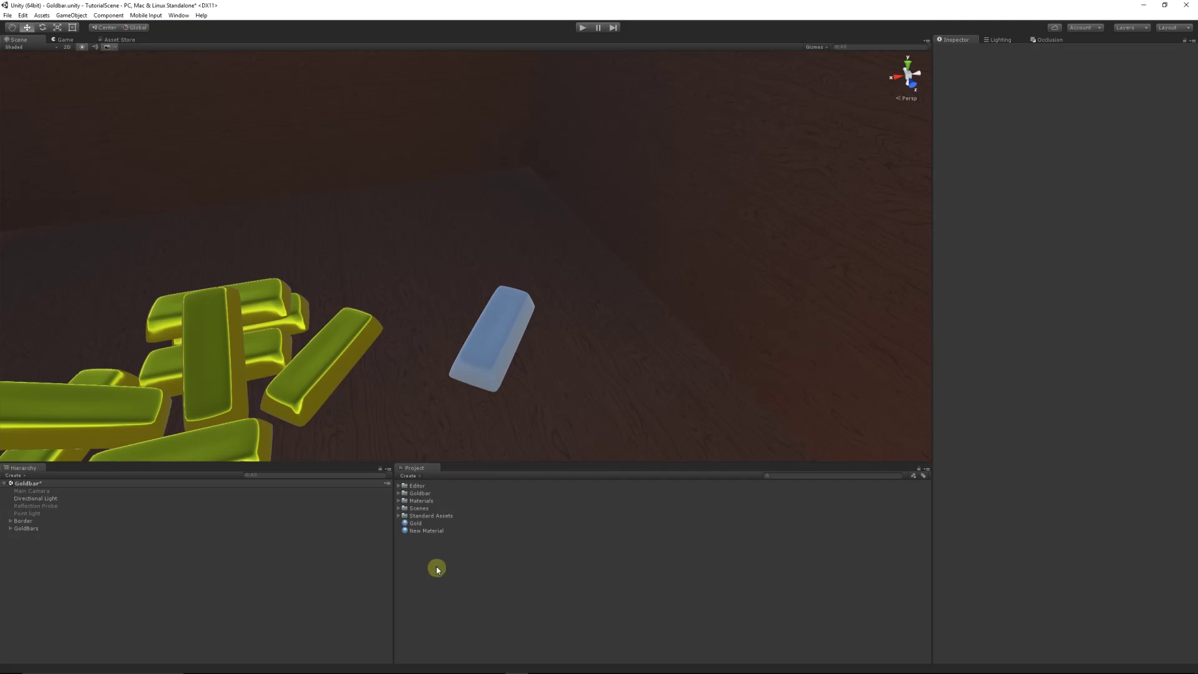
left_click(415, 523)
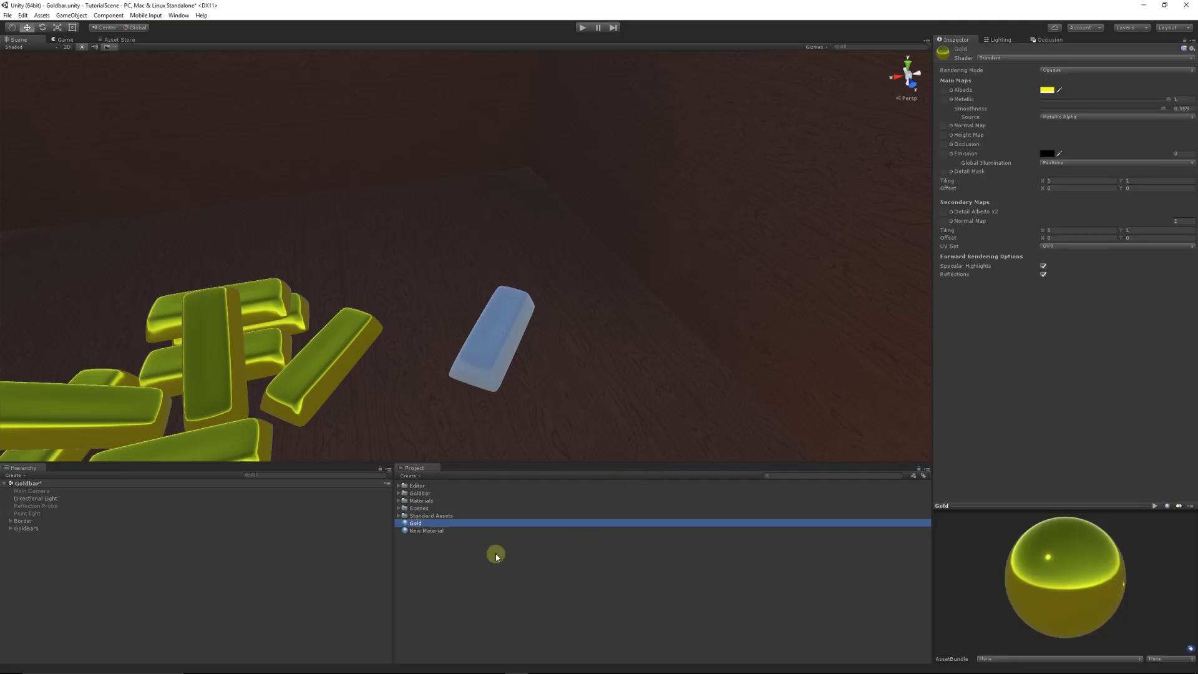
left_click(428, 531)
right_click(447, 571)
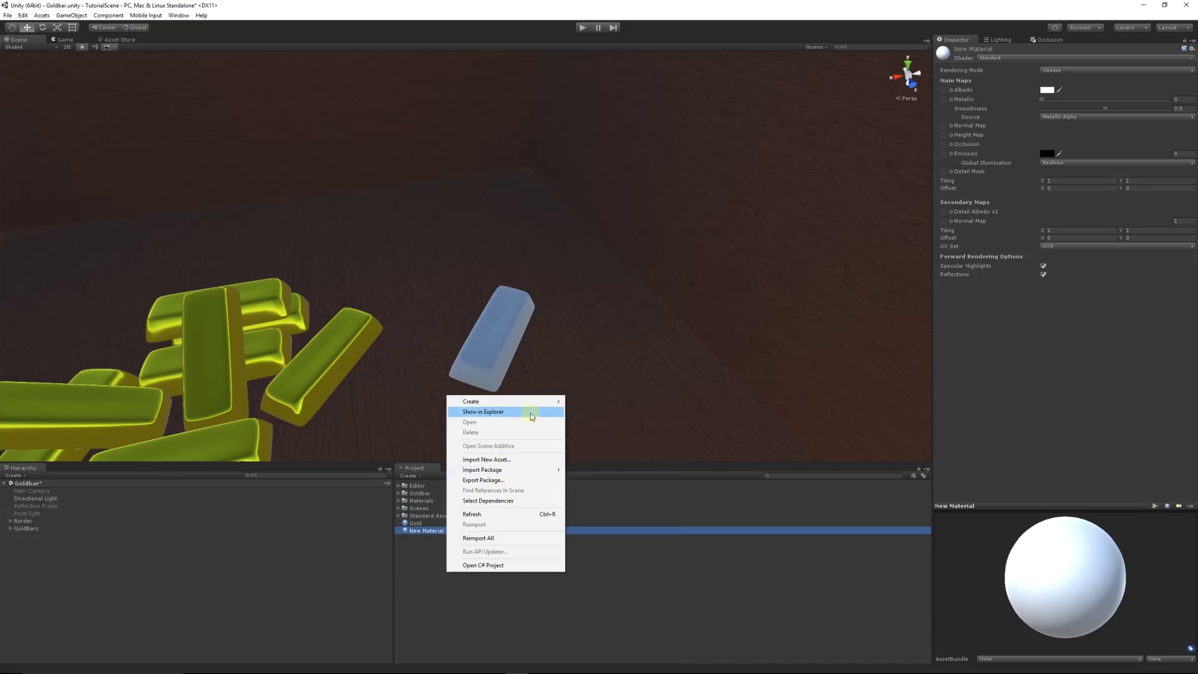
mouse_move(530, 402)
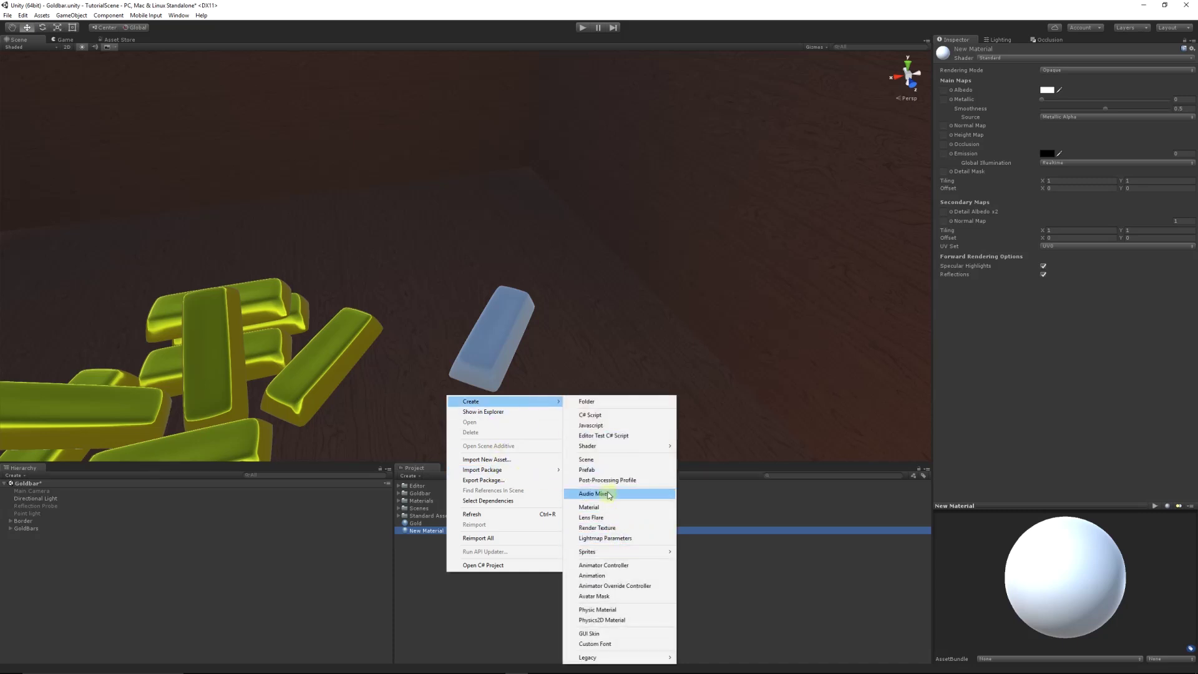
left_click(441, 582)
- Rename the New Material asset as GoldBarMat
left_click(430, 531)
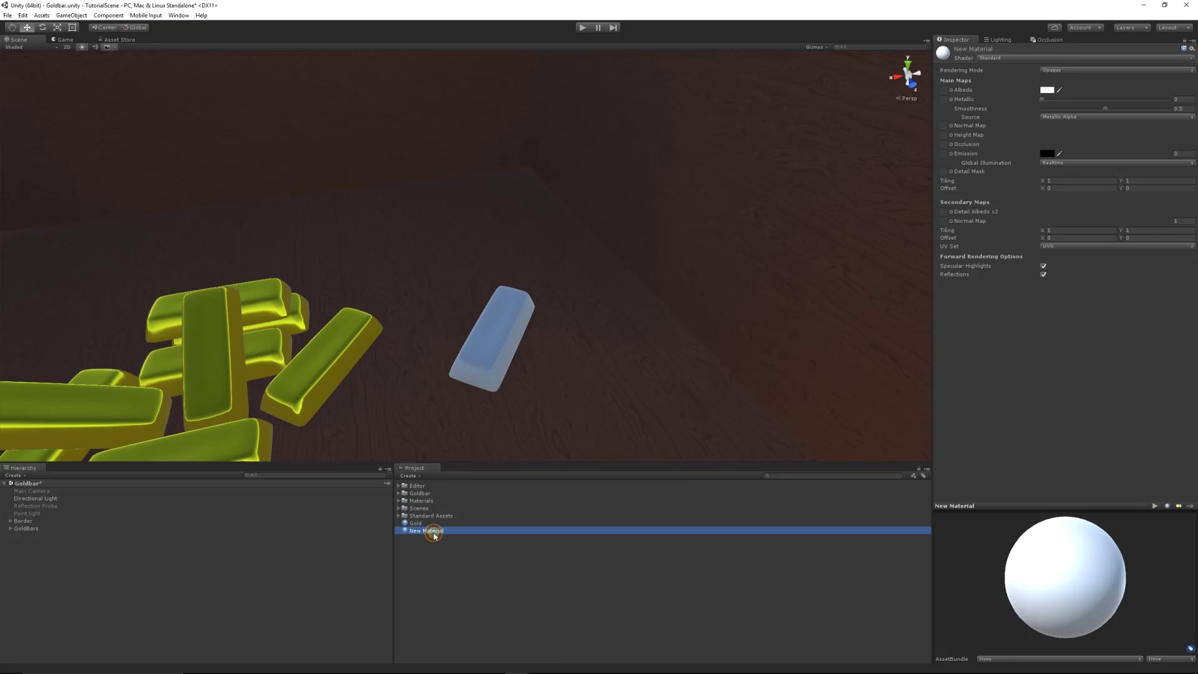
type("G")
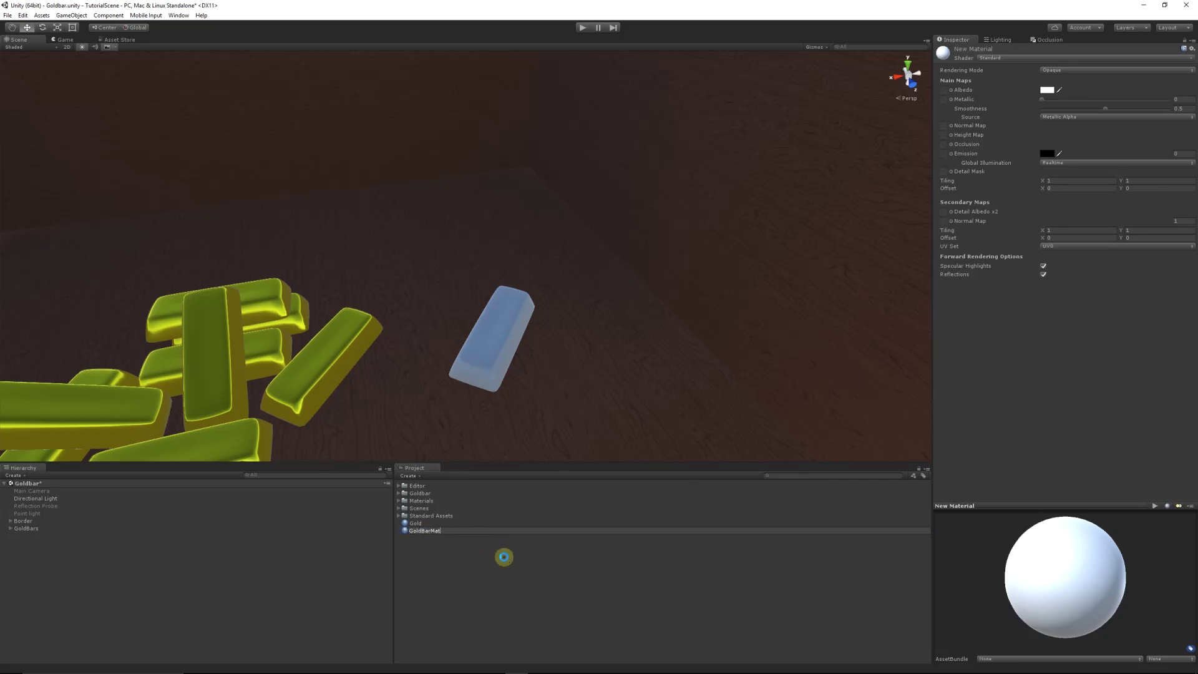
type("oldBarMat")
left_click(504, 557)
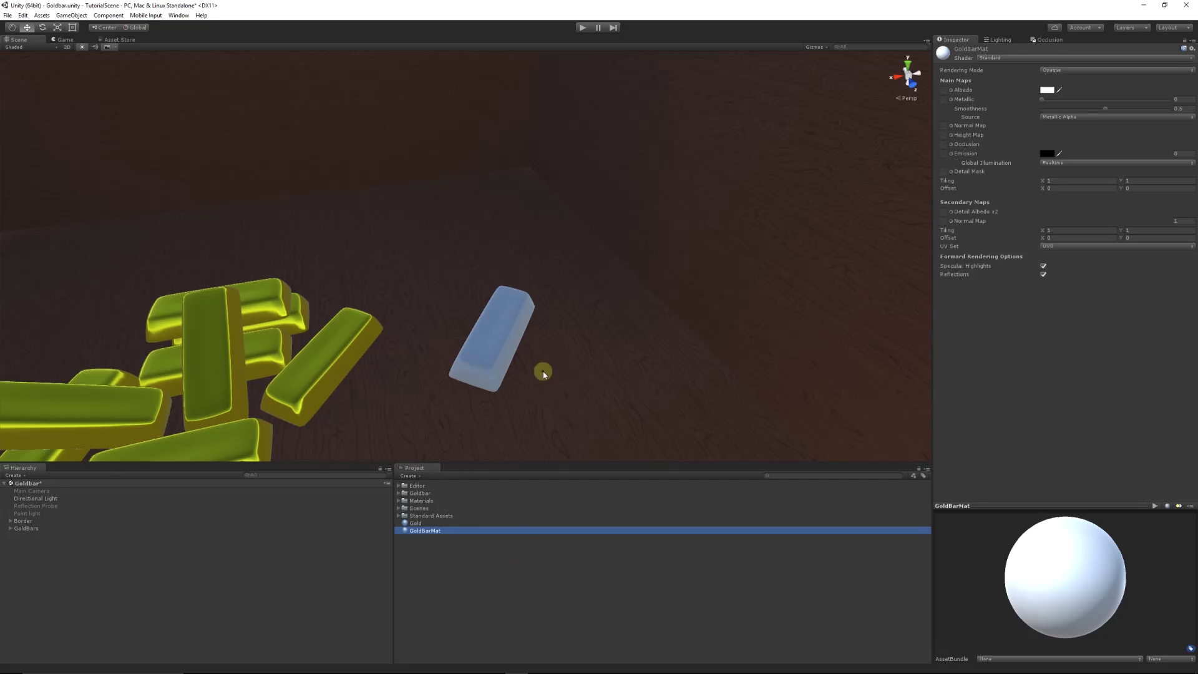
- Set GoldBarMat's albedo to a slightly warm yellow, hex FFED00FF
left_click(1047, 91)
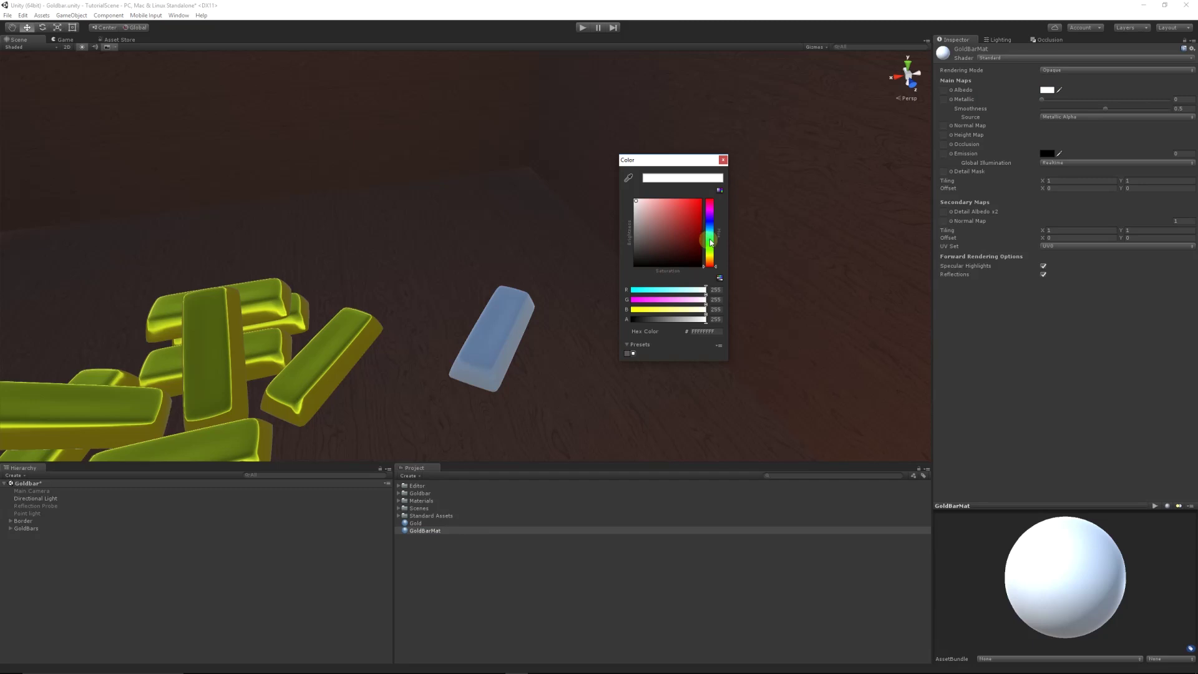
left_click_drag(713, 240, 713, 255)
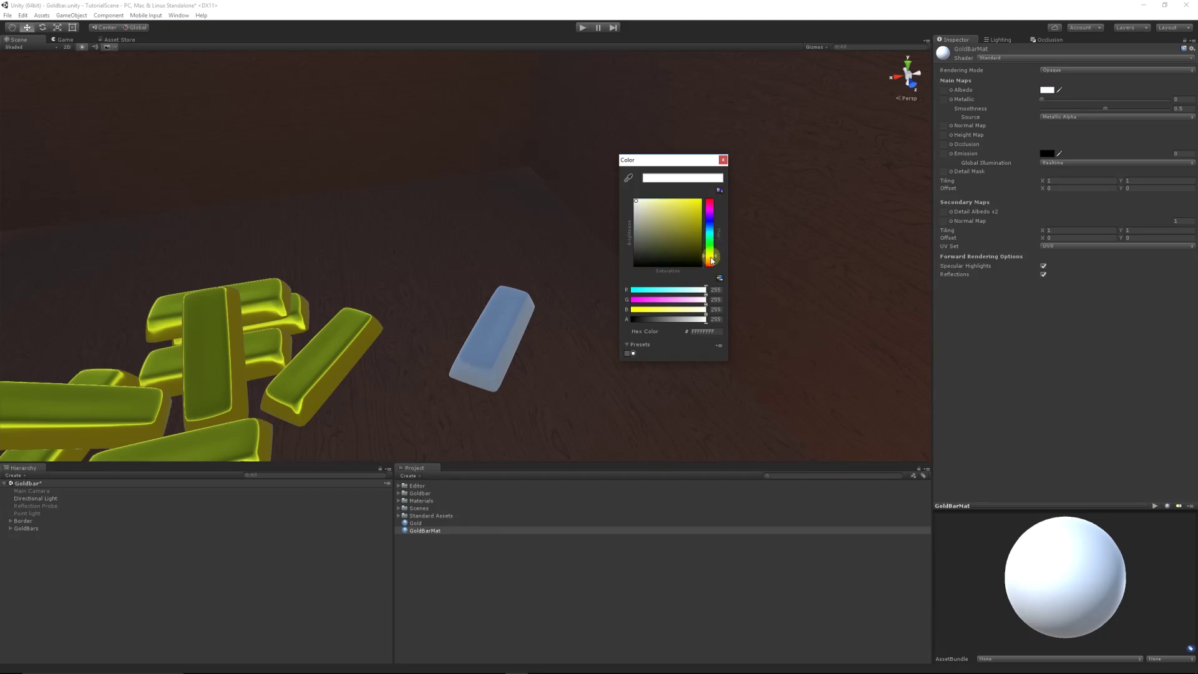
key("Escape")
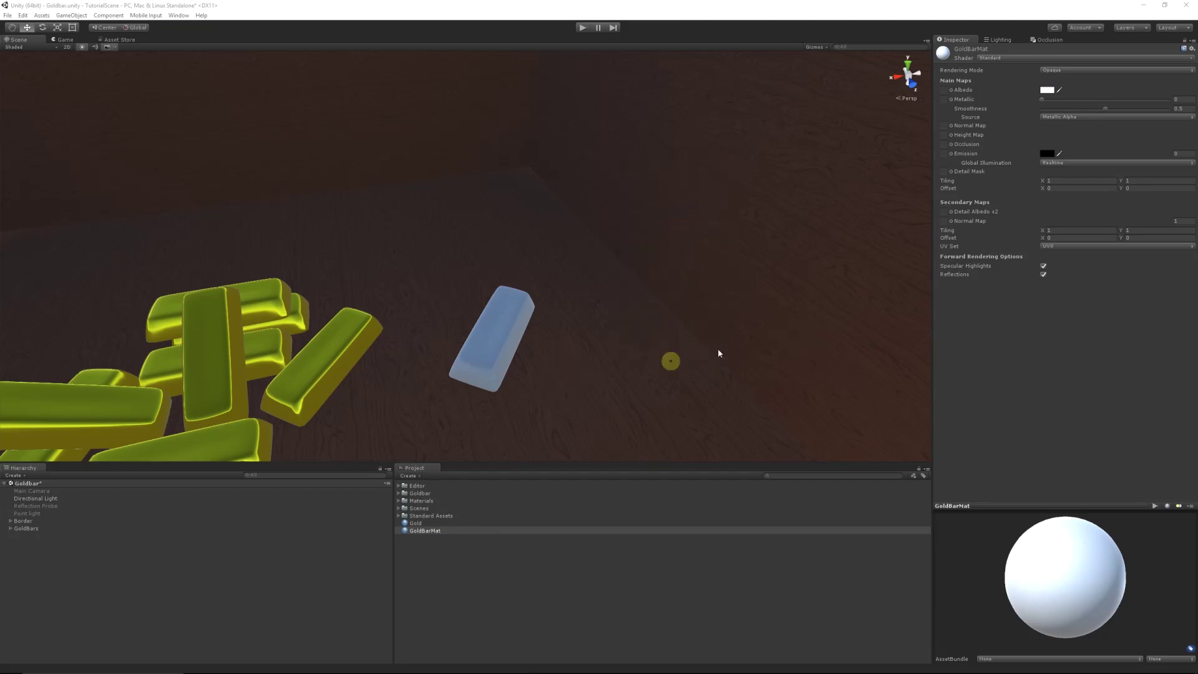
left_click(1046, 91)
left_click_drag(685, 218, 696, 201)
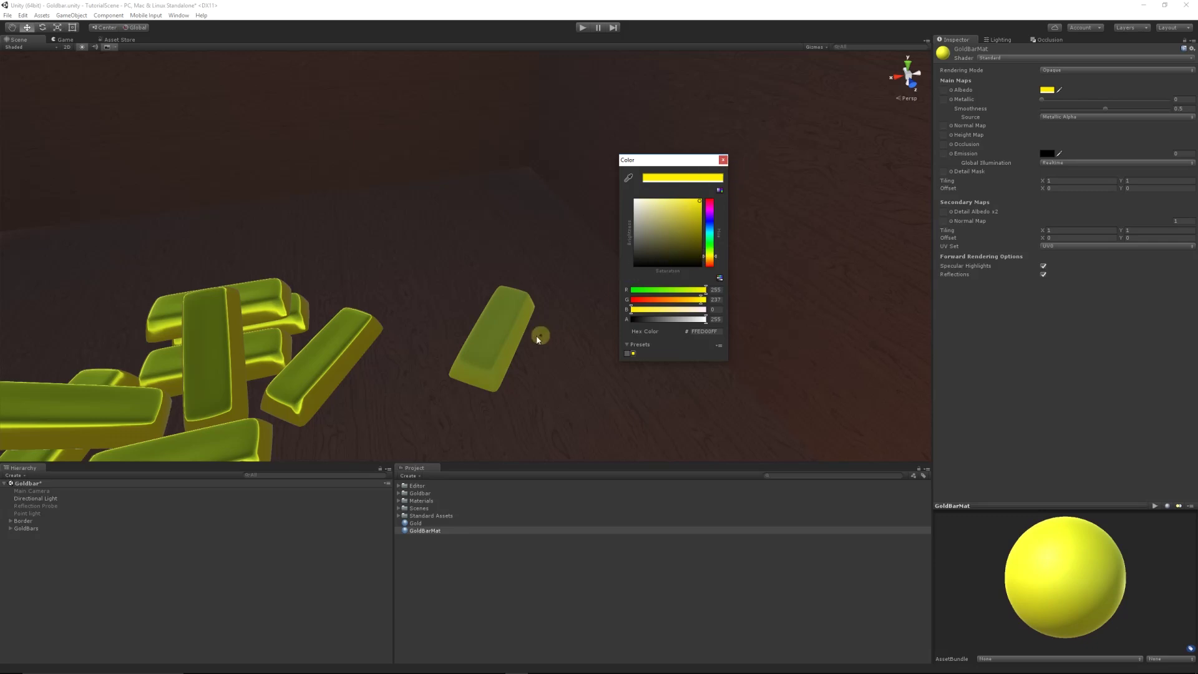
left_click(722, 160)
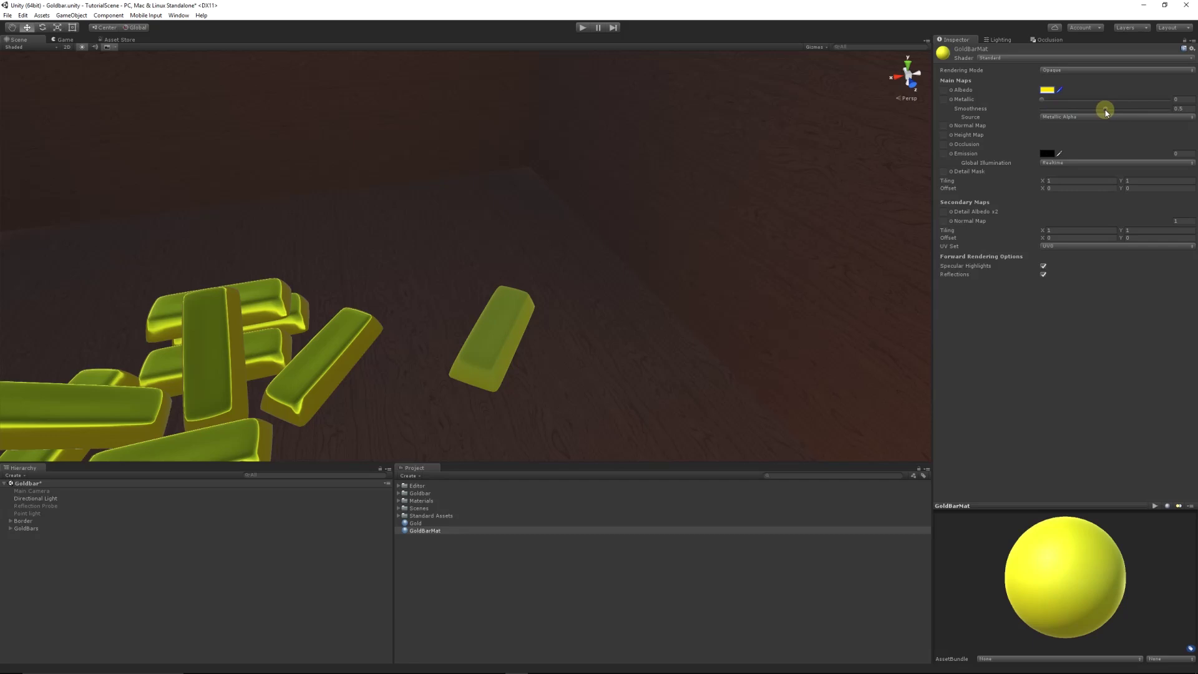
- Set both the smoothness and the metallic value of GoldBarMat to 1
left_click_drag(1107, 111, 1193, 107)
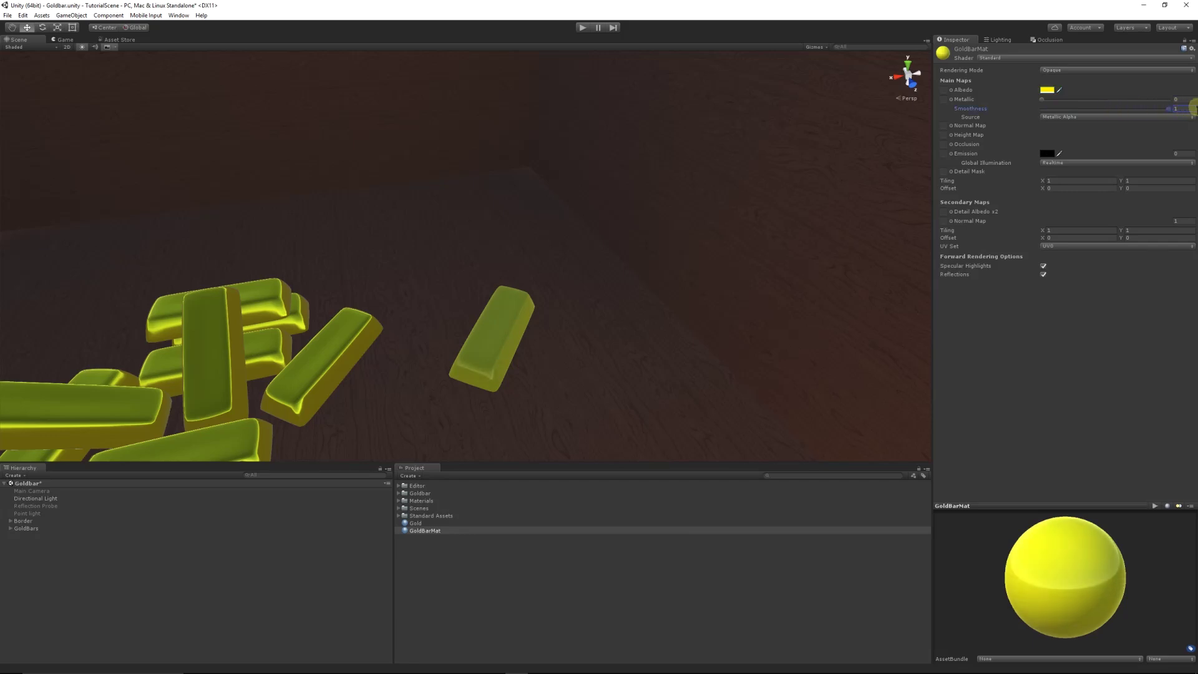
scroll(682, 330, "up", 2)
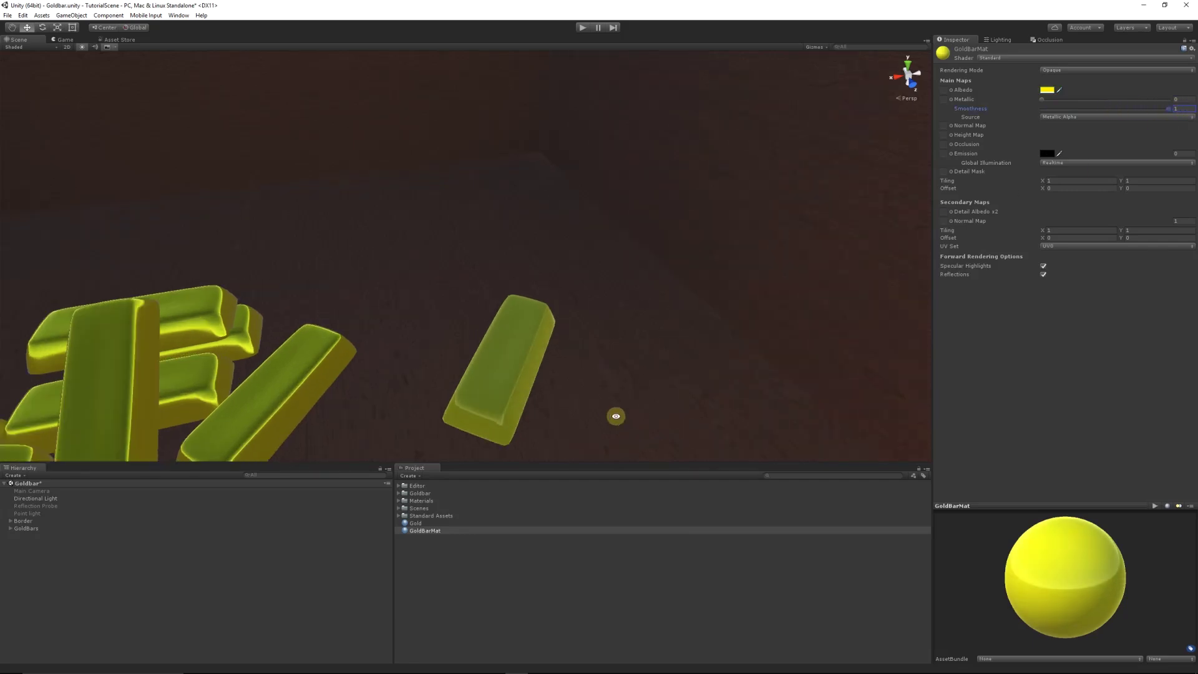
left_click_drag(616, 416, 553, 381, "alt")
scroll(558, 379, "down", 3)
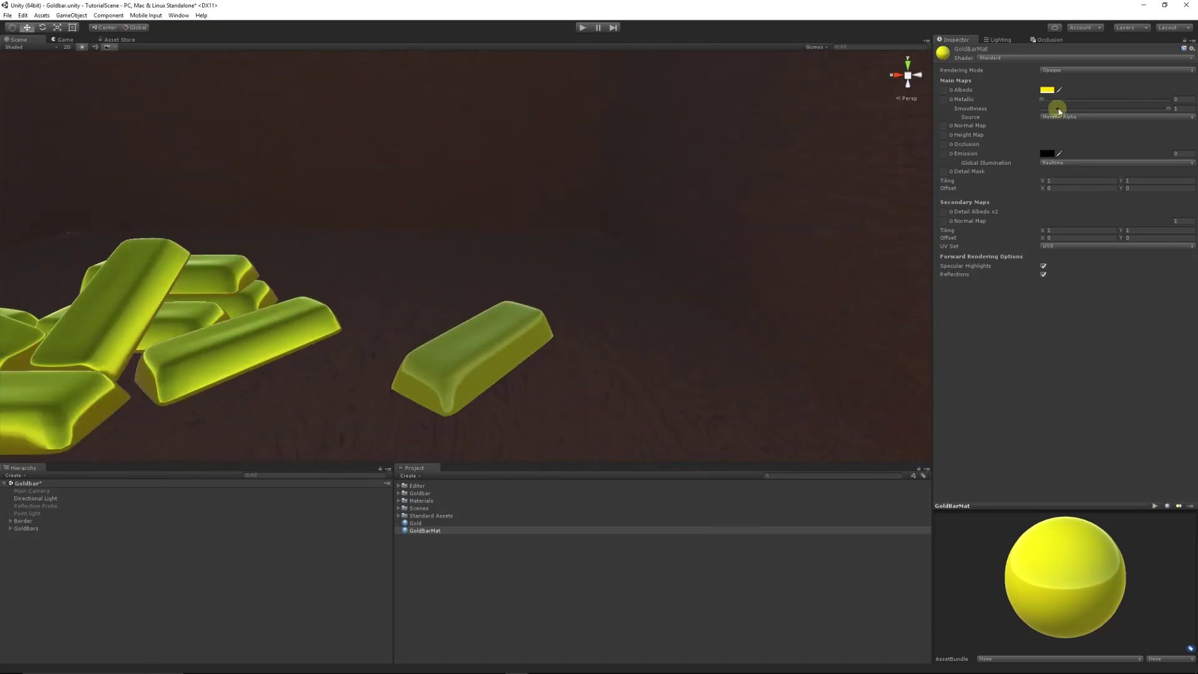
left_click_drag(1043, 100, 1192, 107)
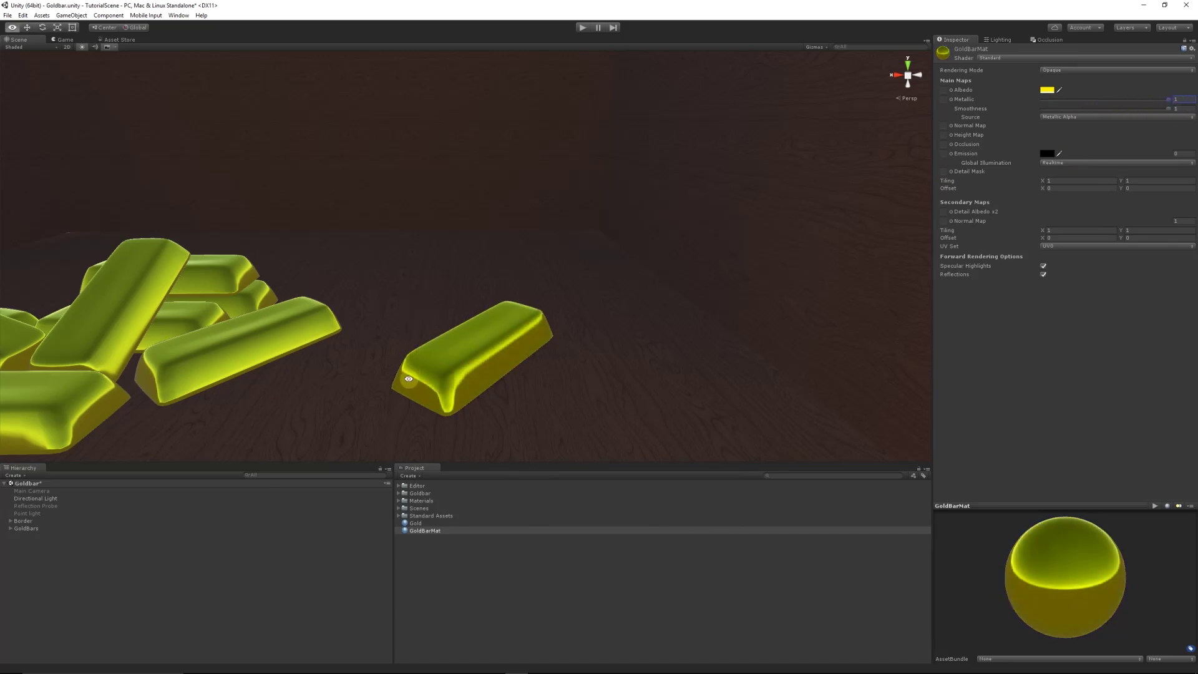
left_click_drag(403, 375, 375, 365, "alt")
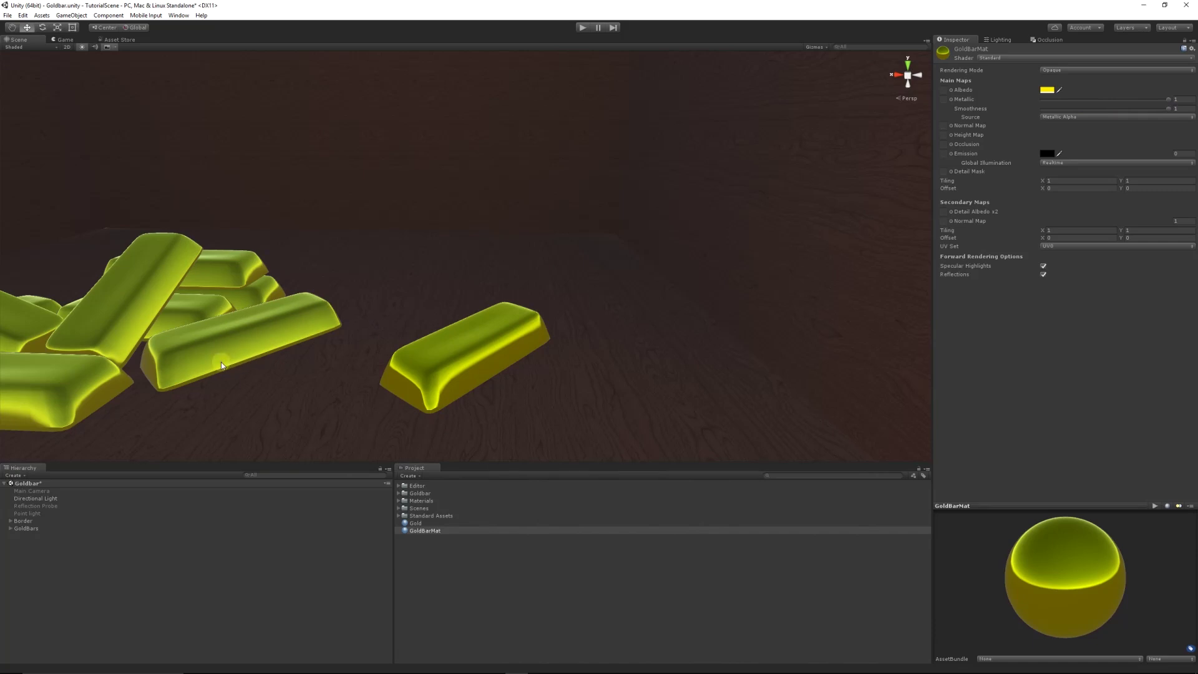
- Enable the Point light in the scene and set its shadow type to Soft Shadows
left_click(28, 513)
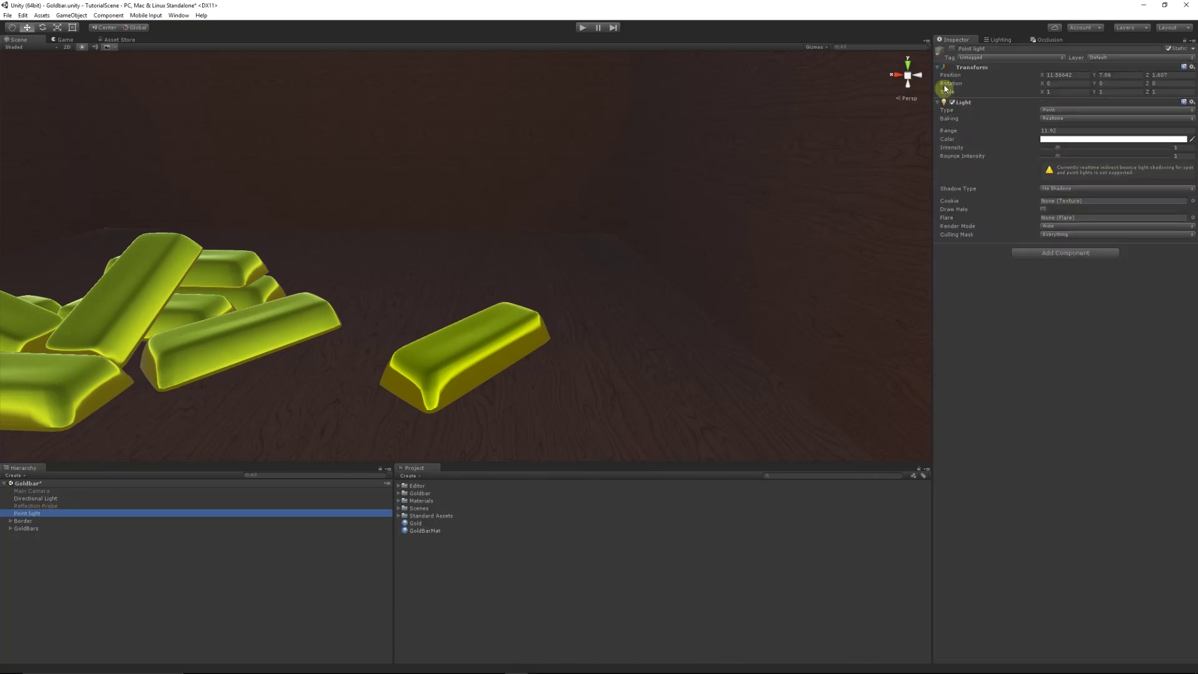
left_click(952, 49)
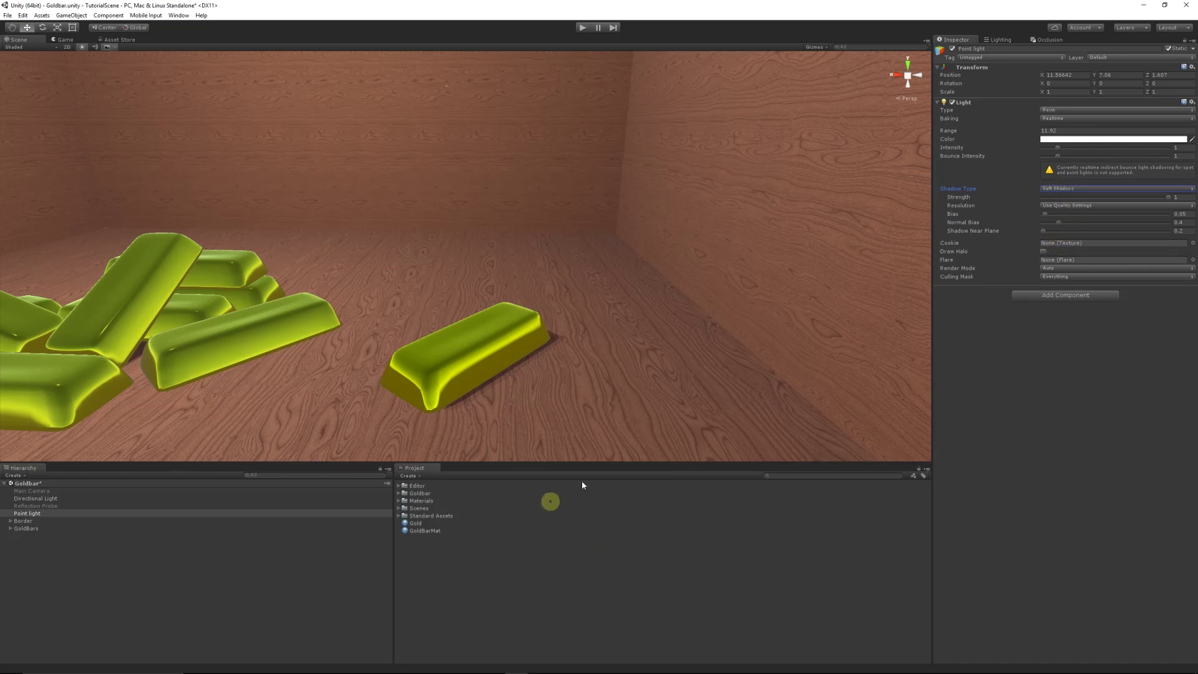
mouse_move(1023, 135)
left_mouse_down()
mouse_move(973, 137)
mouse_move(1024, 134)
left_mouse_up()
left_click(467, 561)
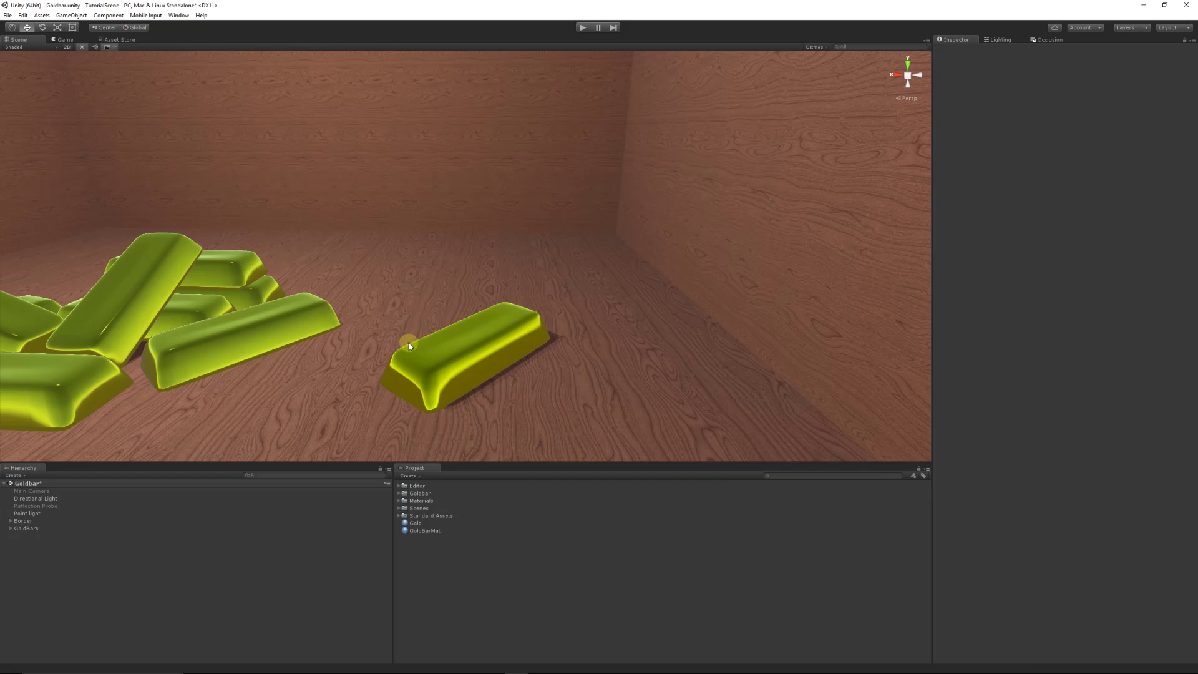
- Add a new reflection probe to the scene
left_click_drag(405, 342, 300, 377, "alt")
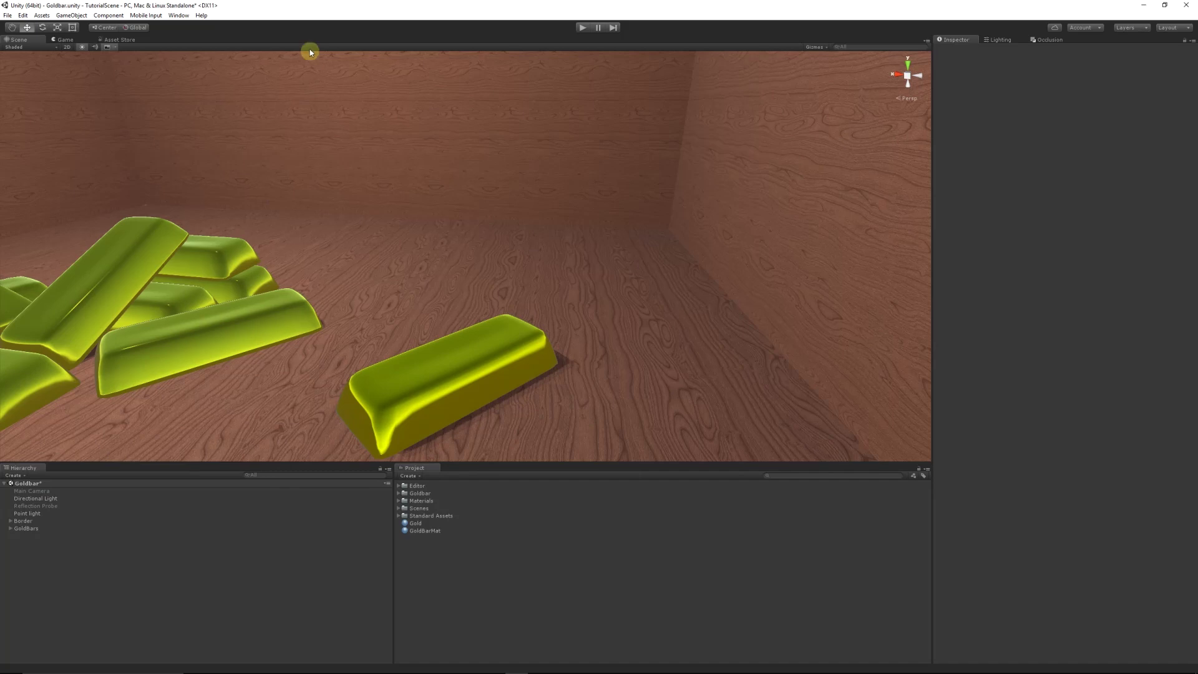
left_click(73, 16)
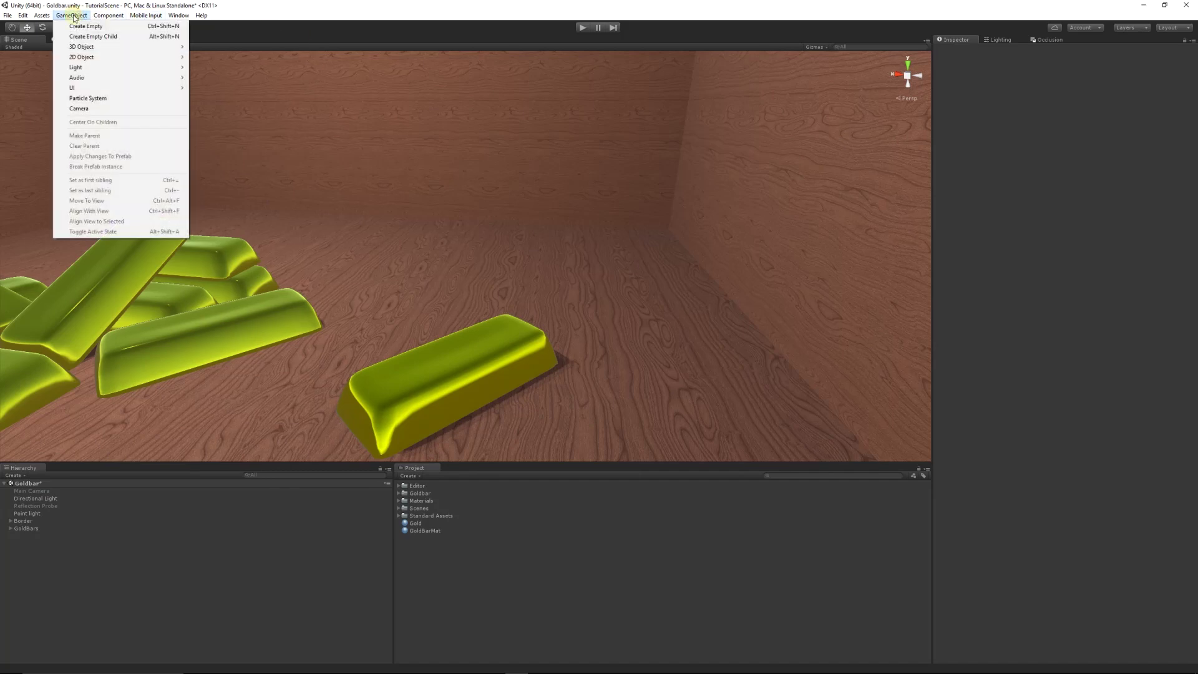
mouse_move(75, 68)
left_click(215, 111)
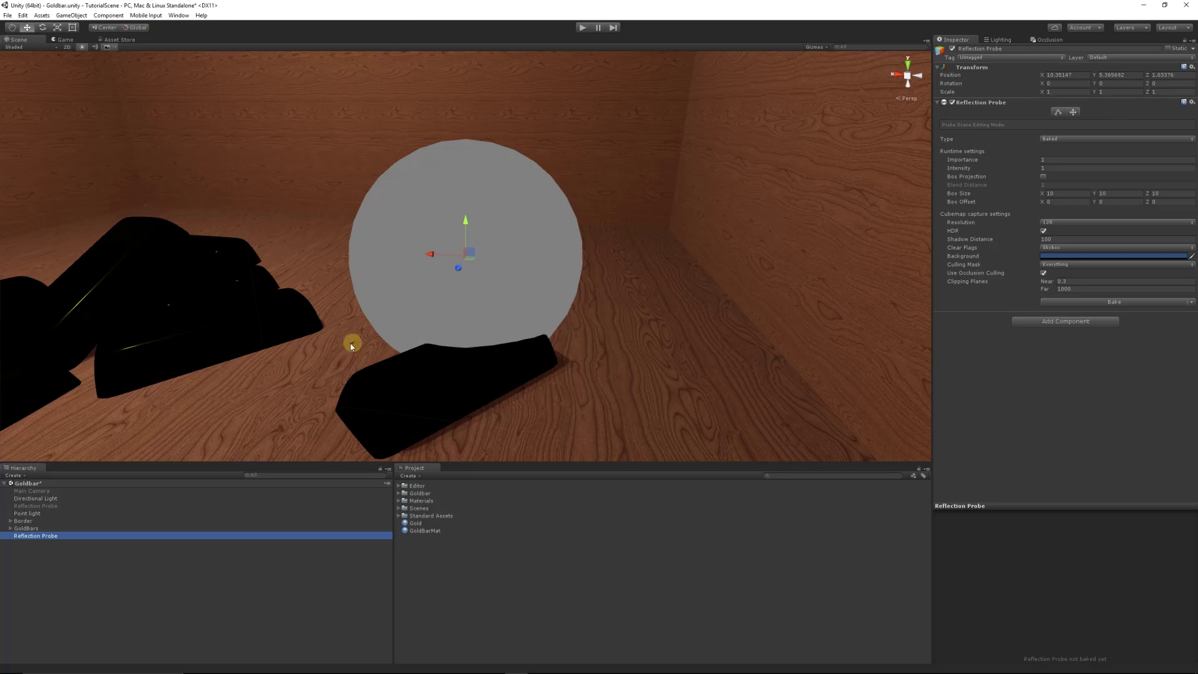
- Move the new reflection probe above the pile of gold bars, to about X 11.323, Y 6.67, Z 1.454
scroll(350, 343, "down", 7)
middle_click_drag(246, 291, 394, 310)
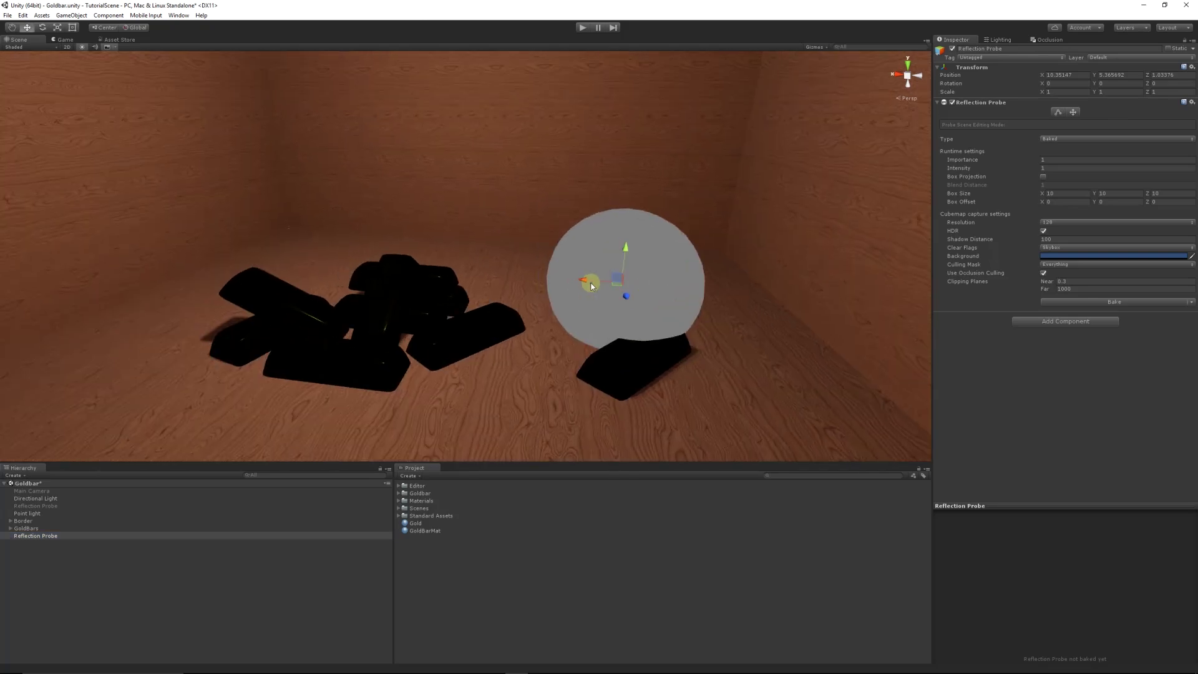
left_click_drag(585, 284, 387, 343)
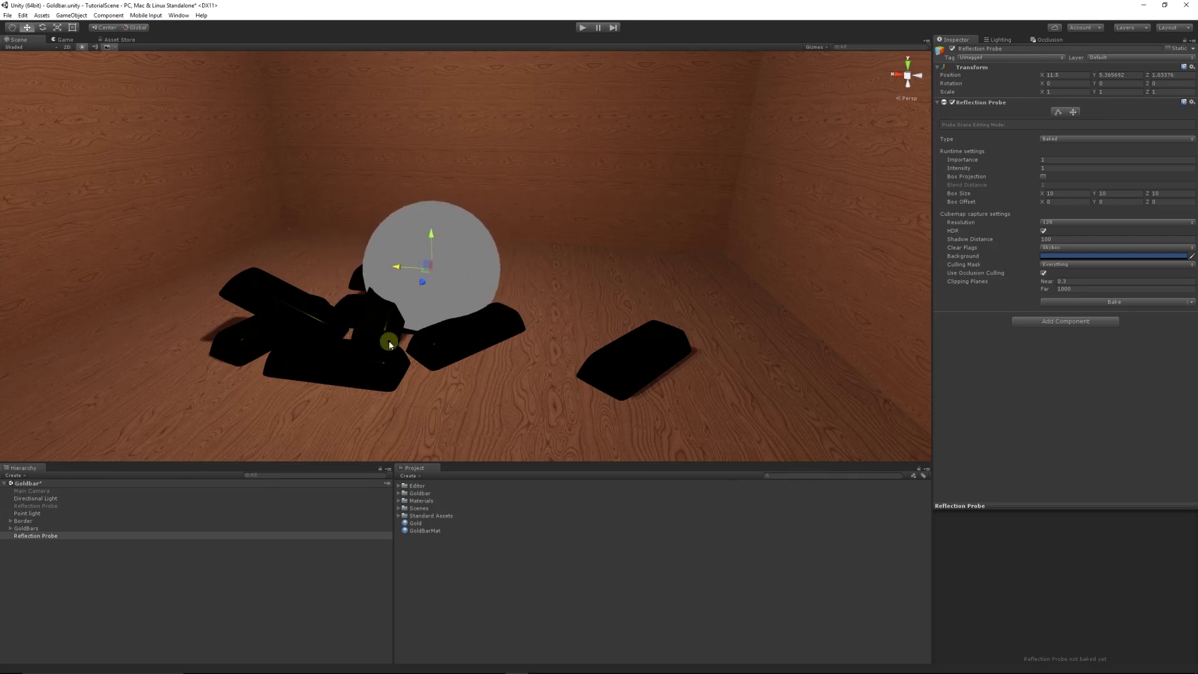
left_click_drag(432, 239, 439, 64)
middle_click_drag(492, 104, 491, 219)
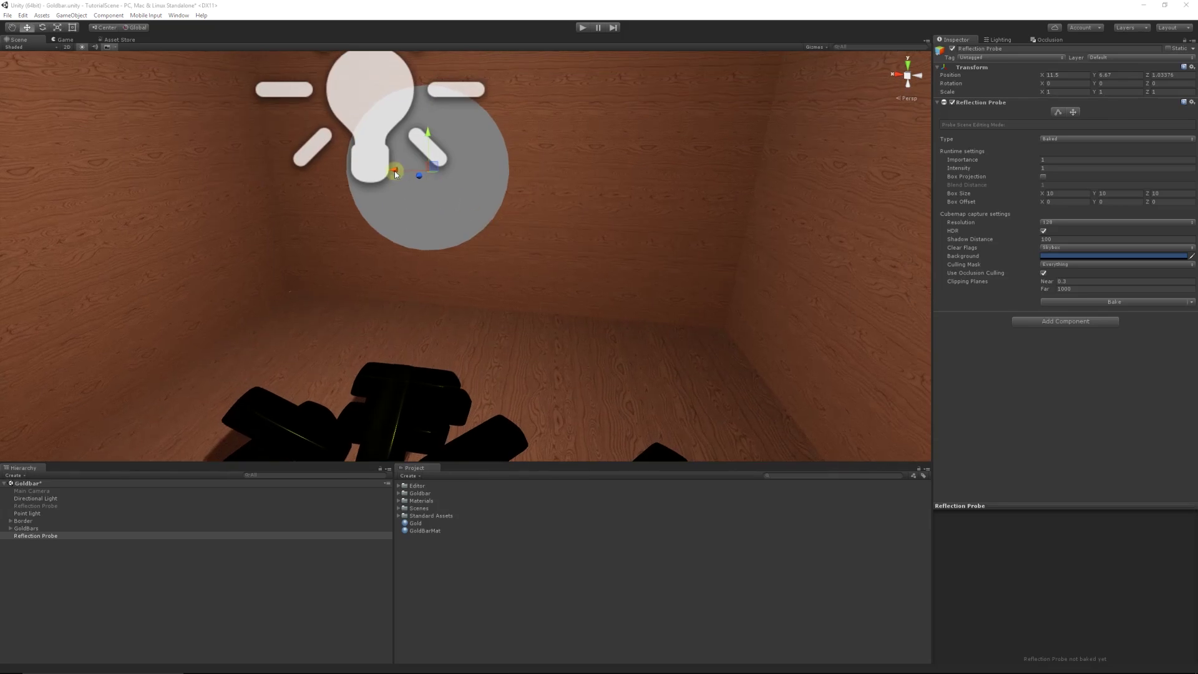
left_click_drag(395, 173, 428, 180)
left_click_drag(530, 267, 1126, 210, "alt")
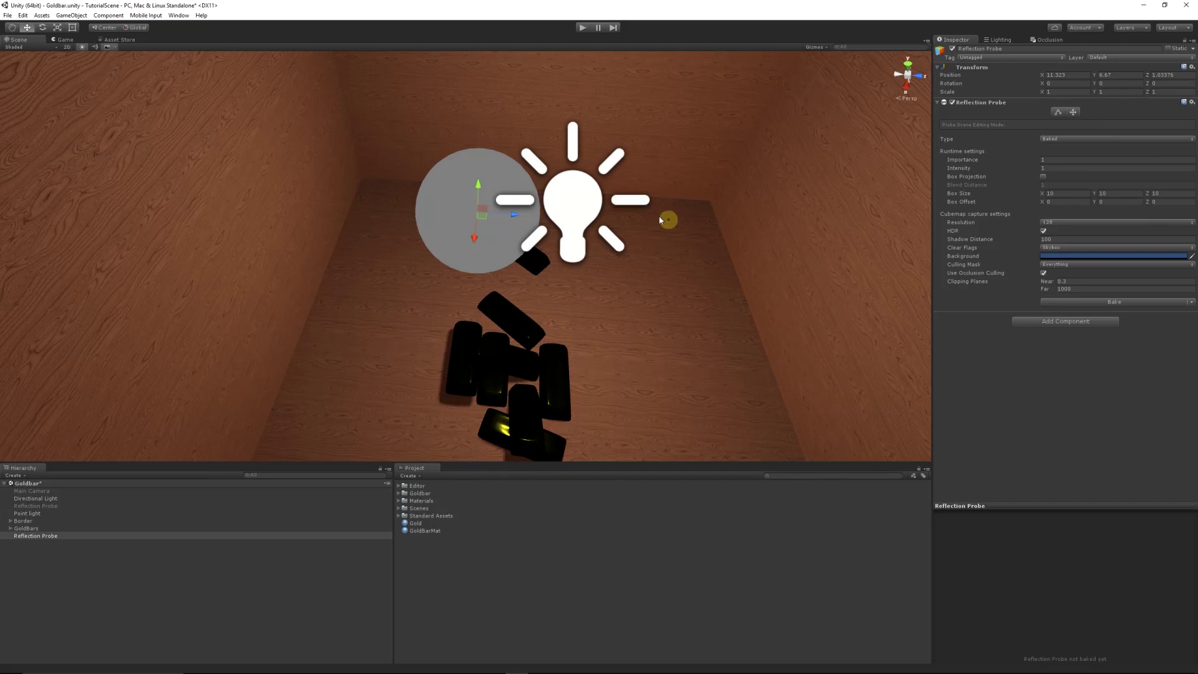
left_click_drag(514, 220, 572, 235)
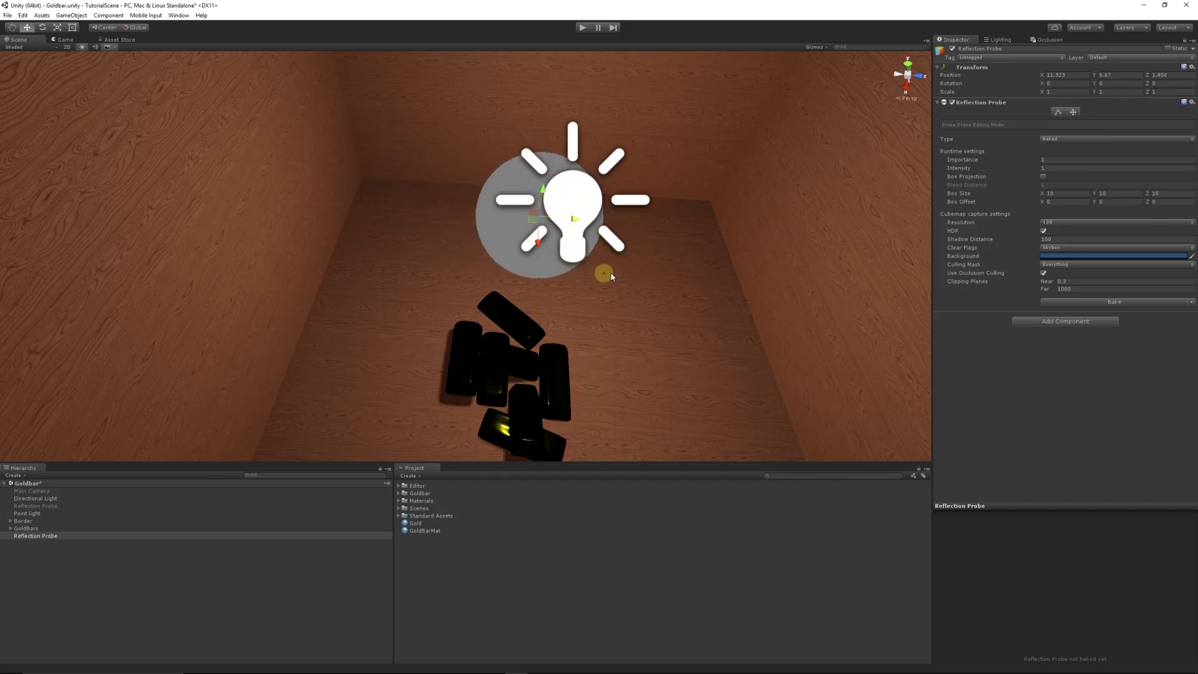
- Set the reflection probe's box size to 2 on the X, Y and Z axes
left_click(1060, 195)
type("2")
key("Tab")
type("2")
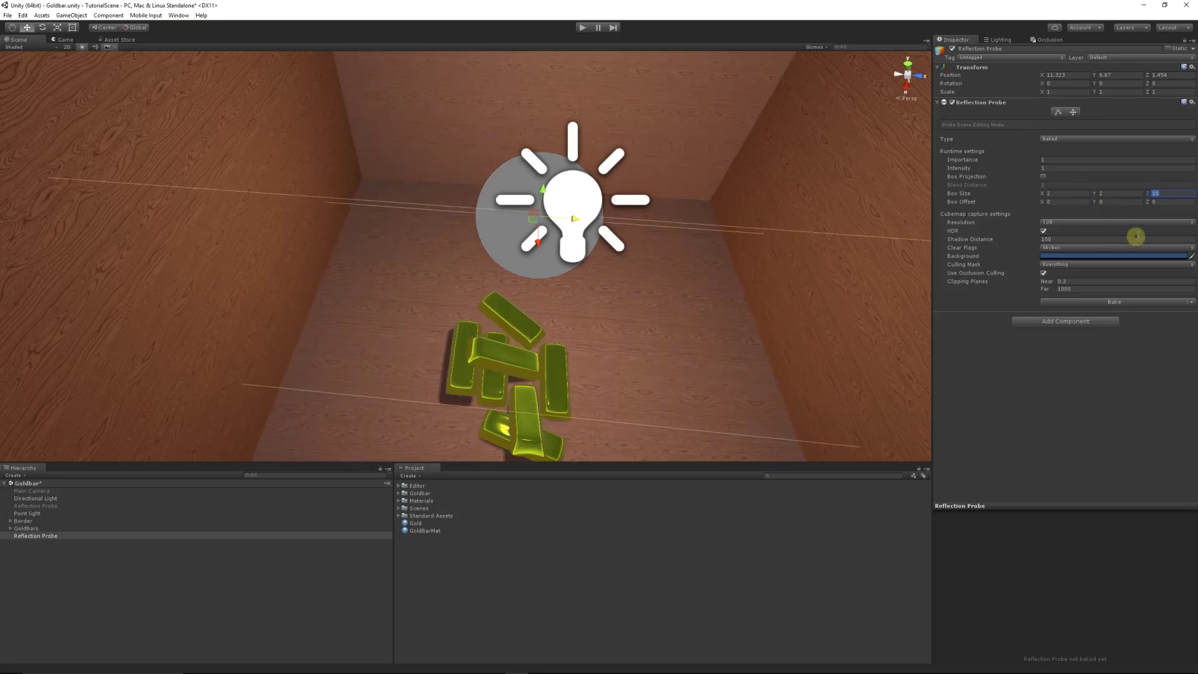
type("2")
- Lower the reflection probe towards the gold bars, to a Y position of about 6.139
left_click_drag(649, 316, 516, 243, "alt")
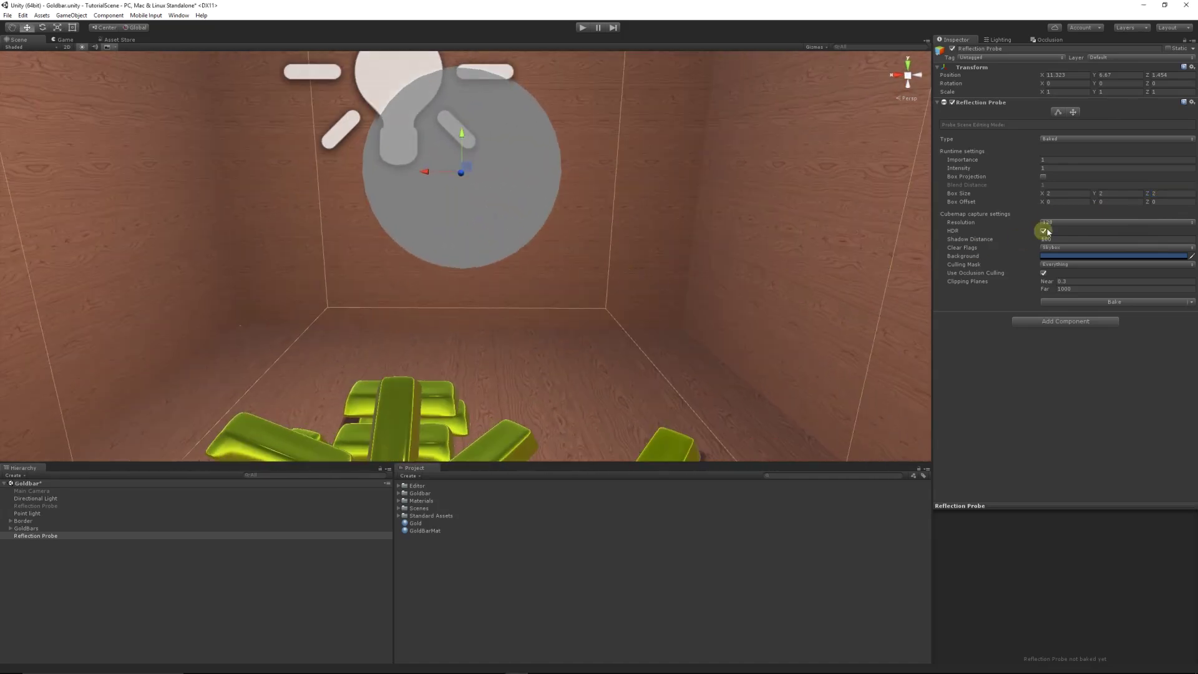
scroll(556, 318, "down", 3)
middle_click_drag(465, 268, 509, 211)
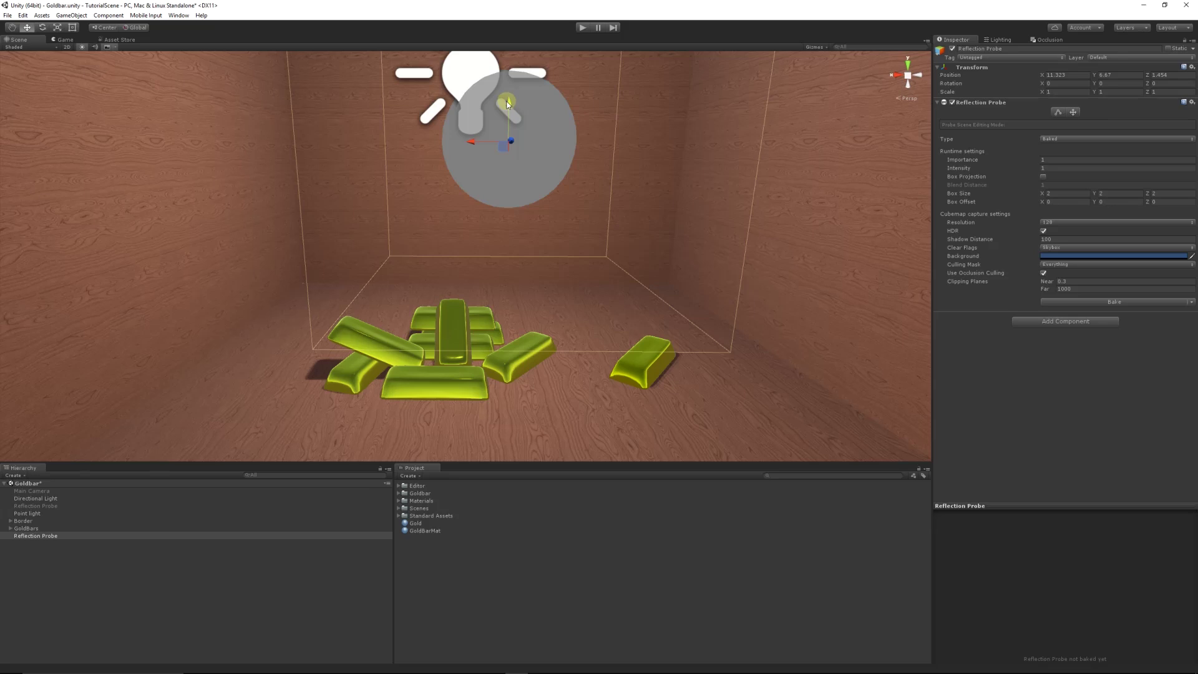
left_click_drag(507, 104, 511, 188)
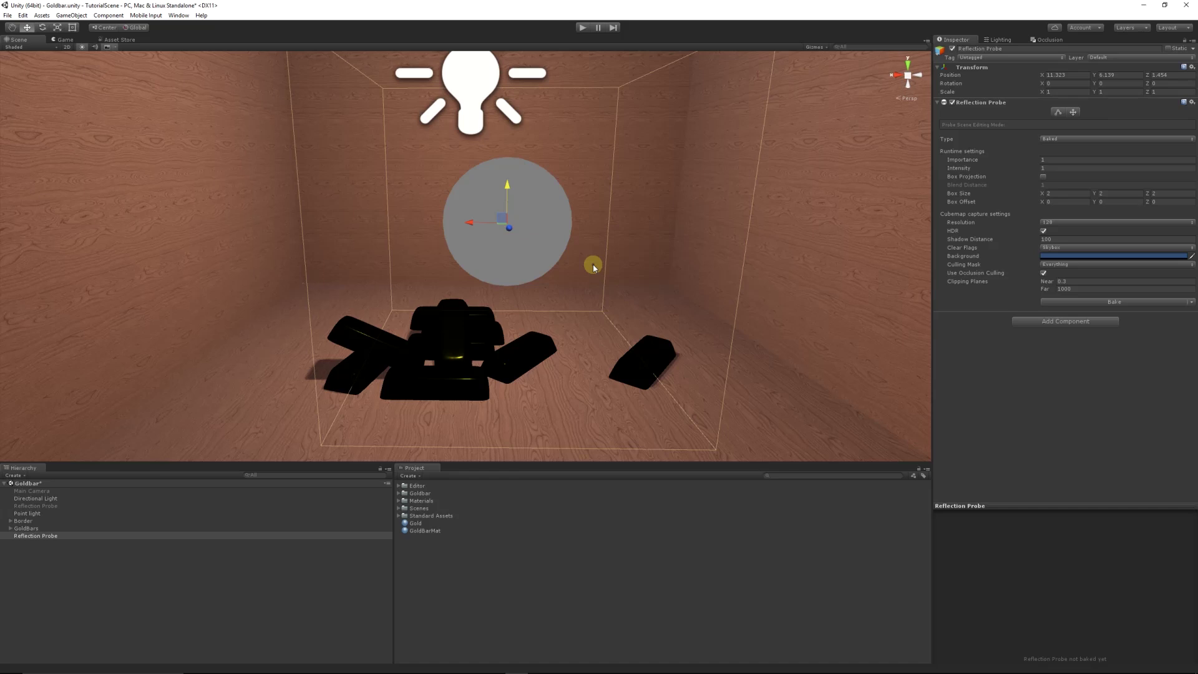
- Edit the probe's bounds and extend its sides to the room's walls, making the box about 4.6 by 2 by 4.56
left_click(1058, 114)
left_click_drag(458, 283, 543, 294, "alt")
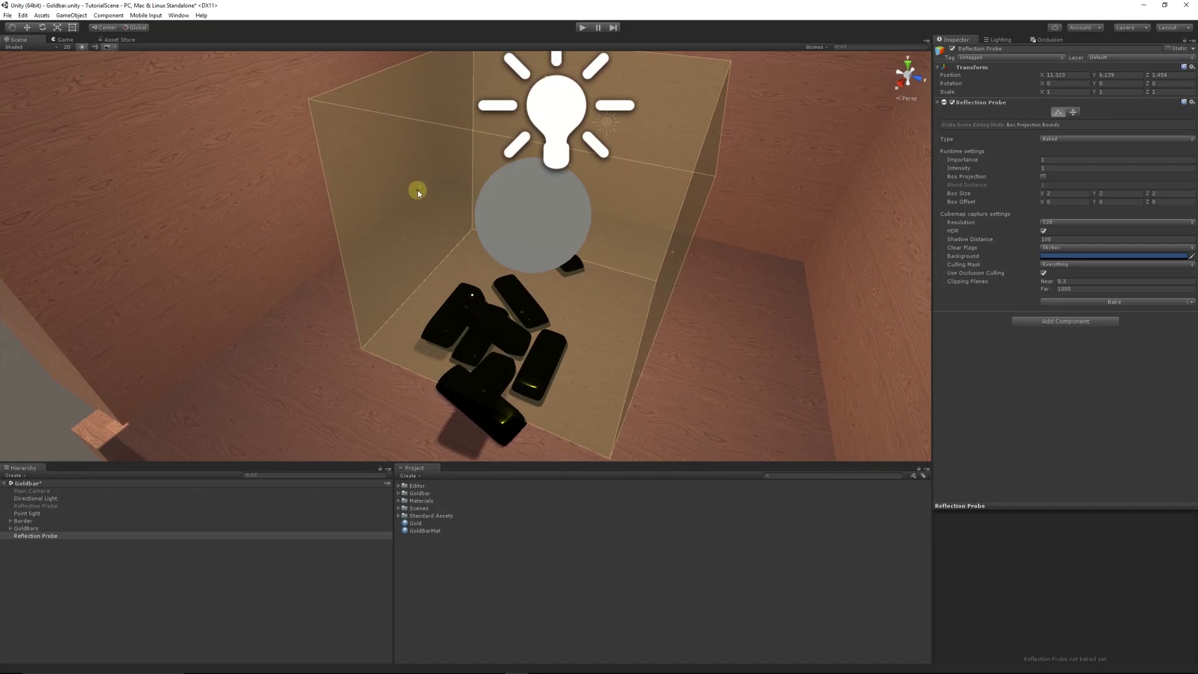
left_click(417, 190)
key("ctrl+z")
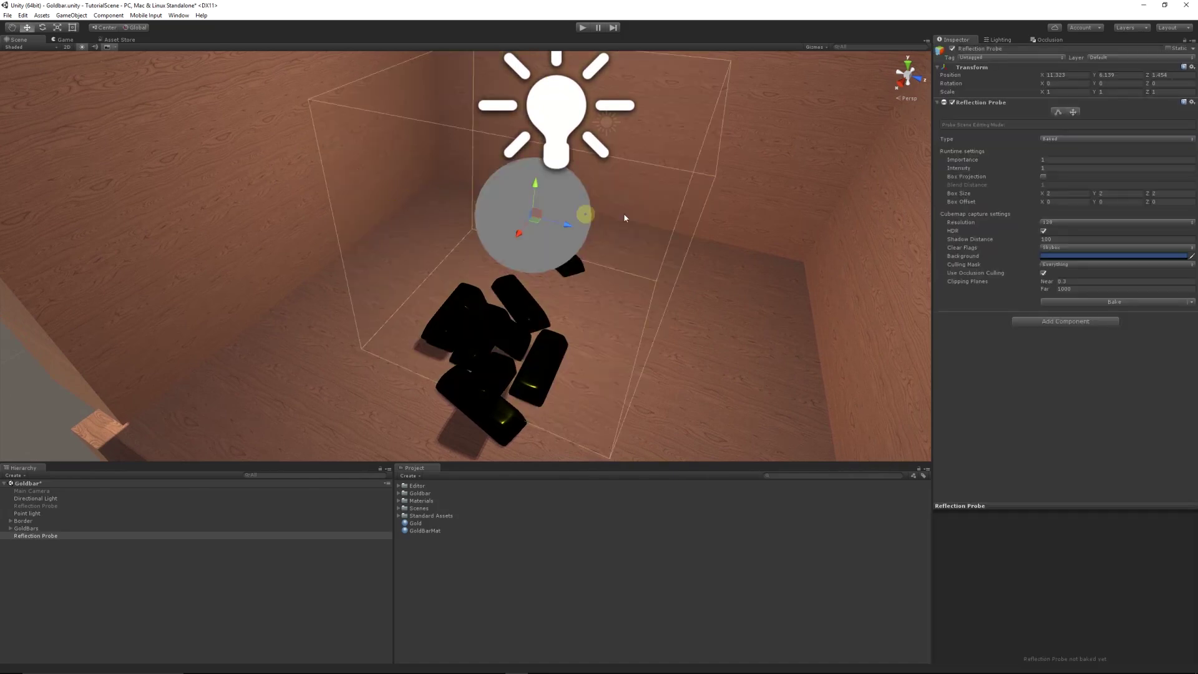
left_click(1058, 114)
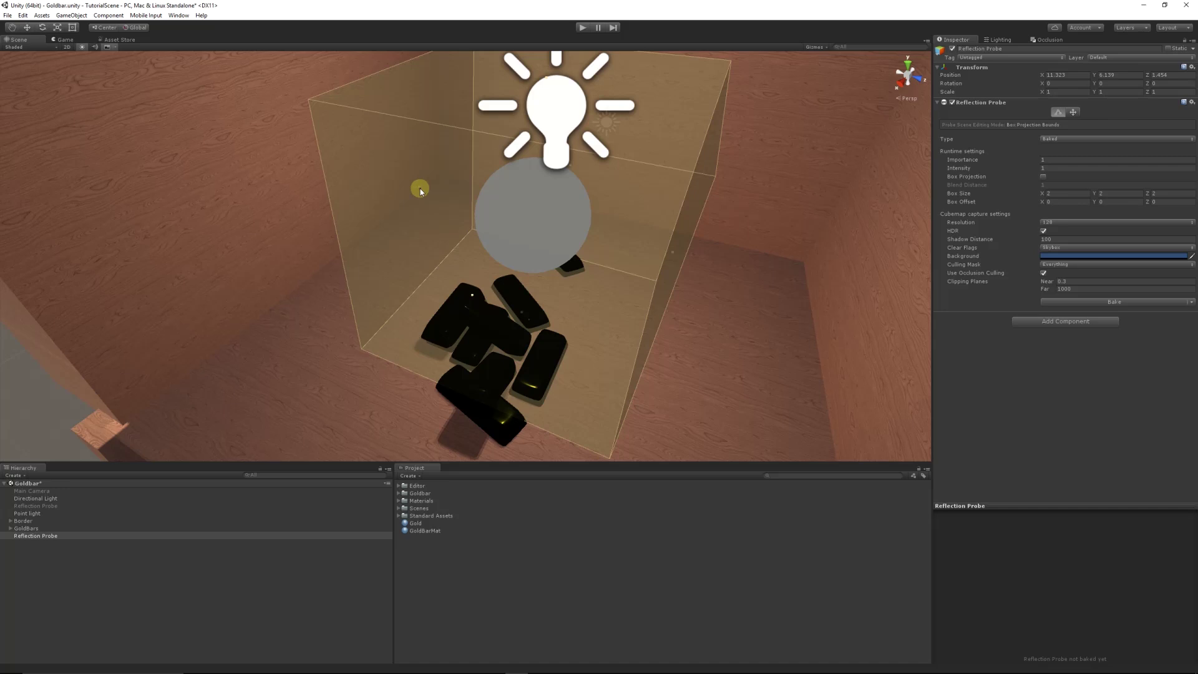
left_click_drag(420, 189, 327, 192)
left_click_drag(451, 339, 741, 369, "alt")
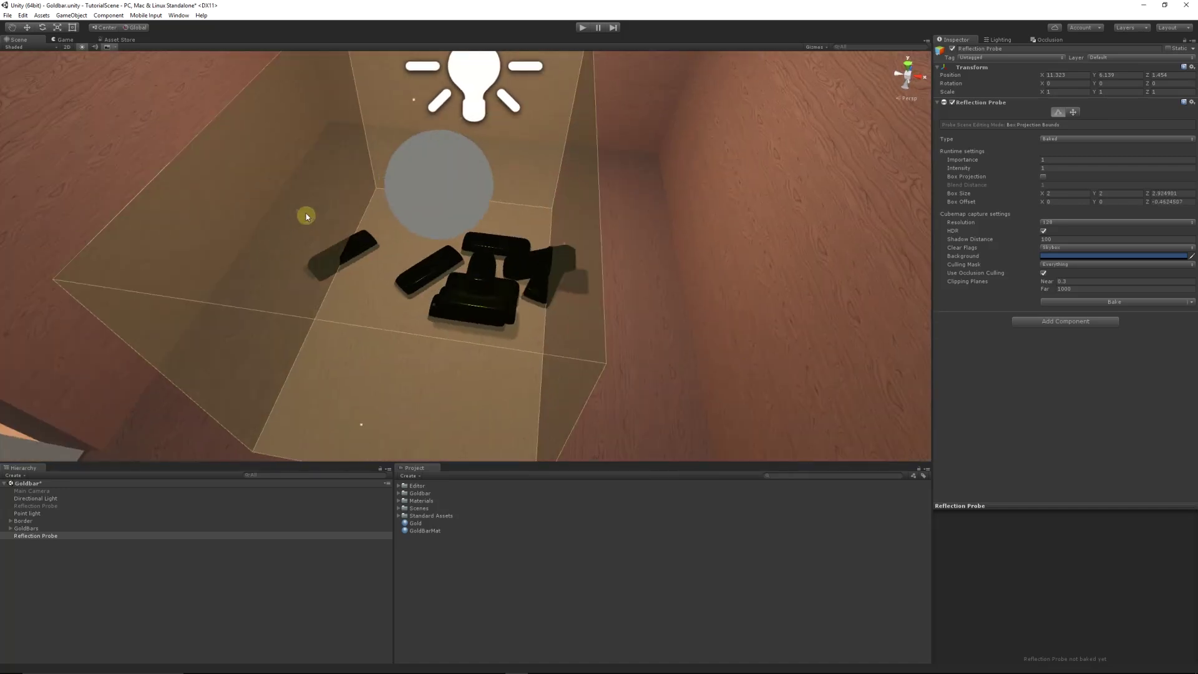
left_click_drag(297, 214, 150, 218)
left_click_drag(289, 256, 479, 272, "alt")
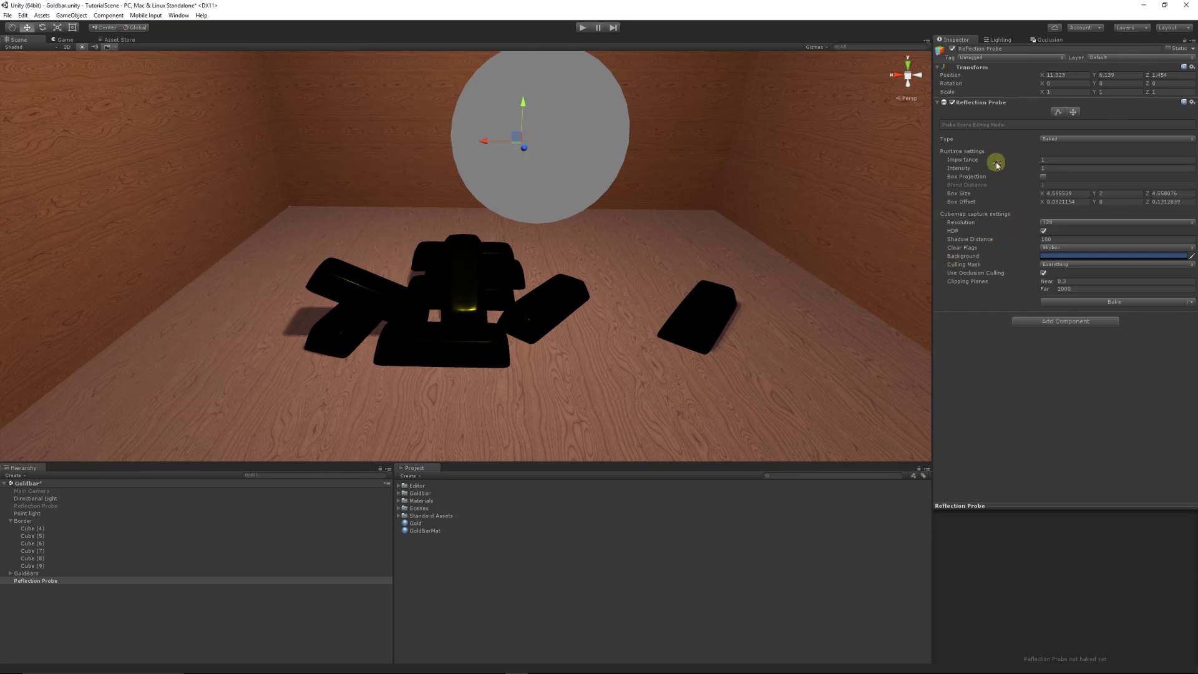
- Set the reflection probe's type to Realtime and inspect its enlarged reflection preview and the gold bars
left_click(1058, 139)
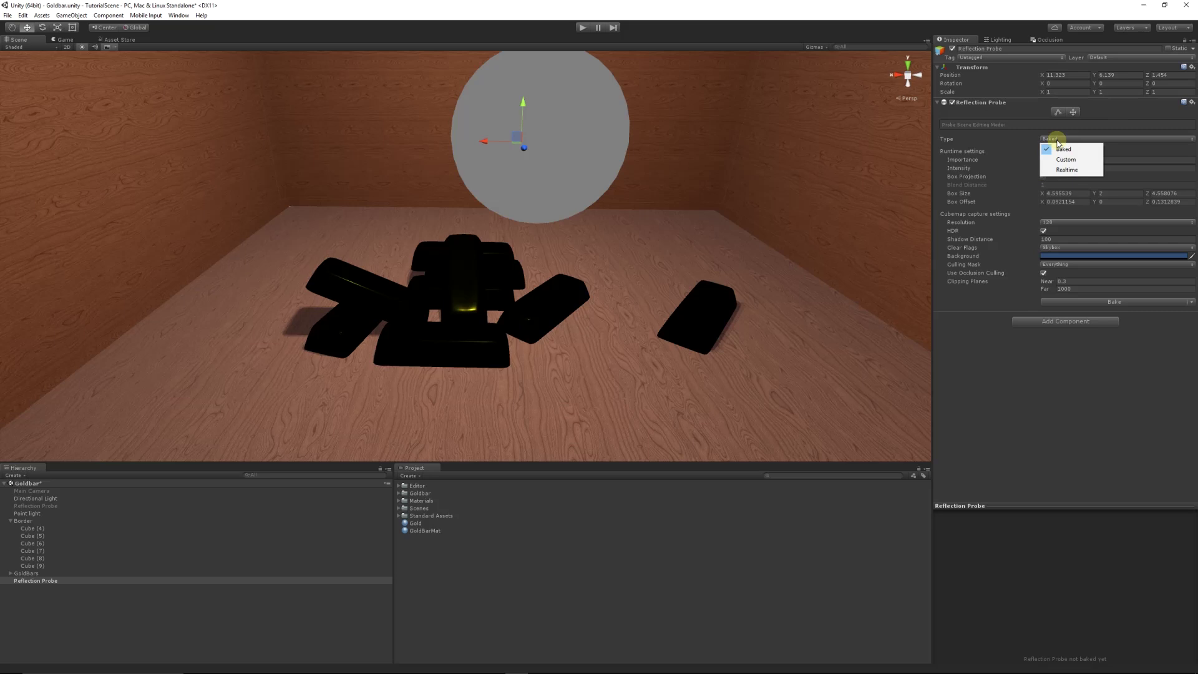
left_click(1067, 169)
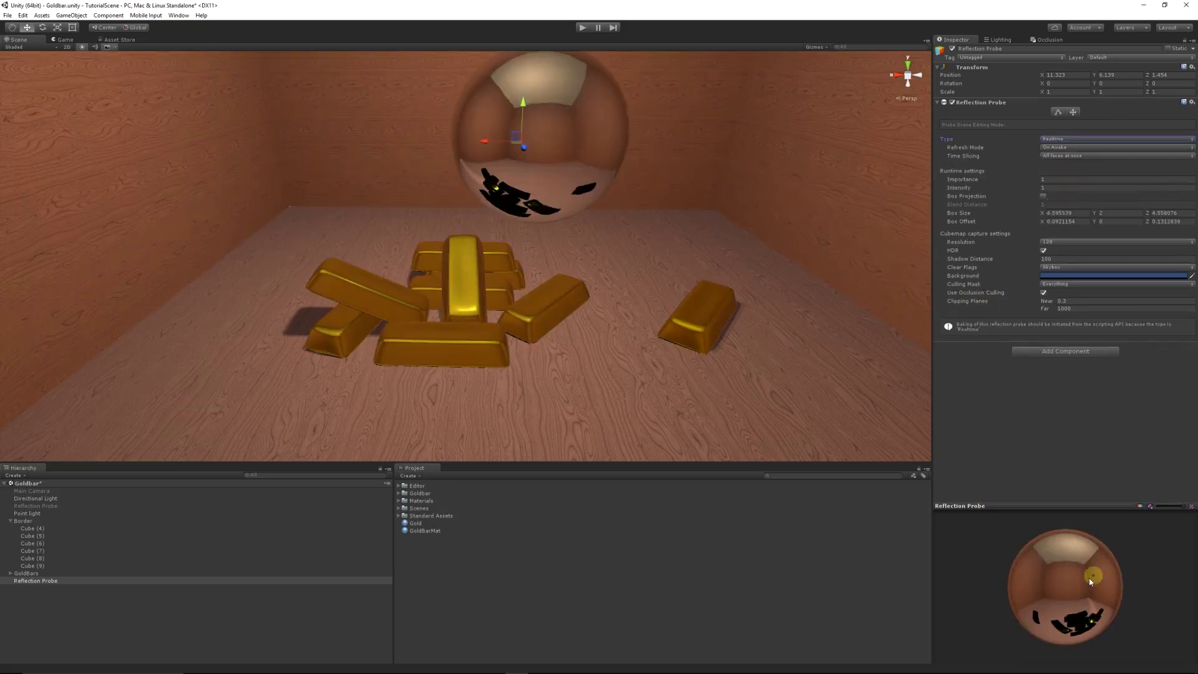
left_click_drag(1089, 579, 984, 555)
left_click_drag(1027, 504, 1185, 542)
scroll(519, 403, "up", 2)
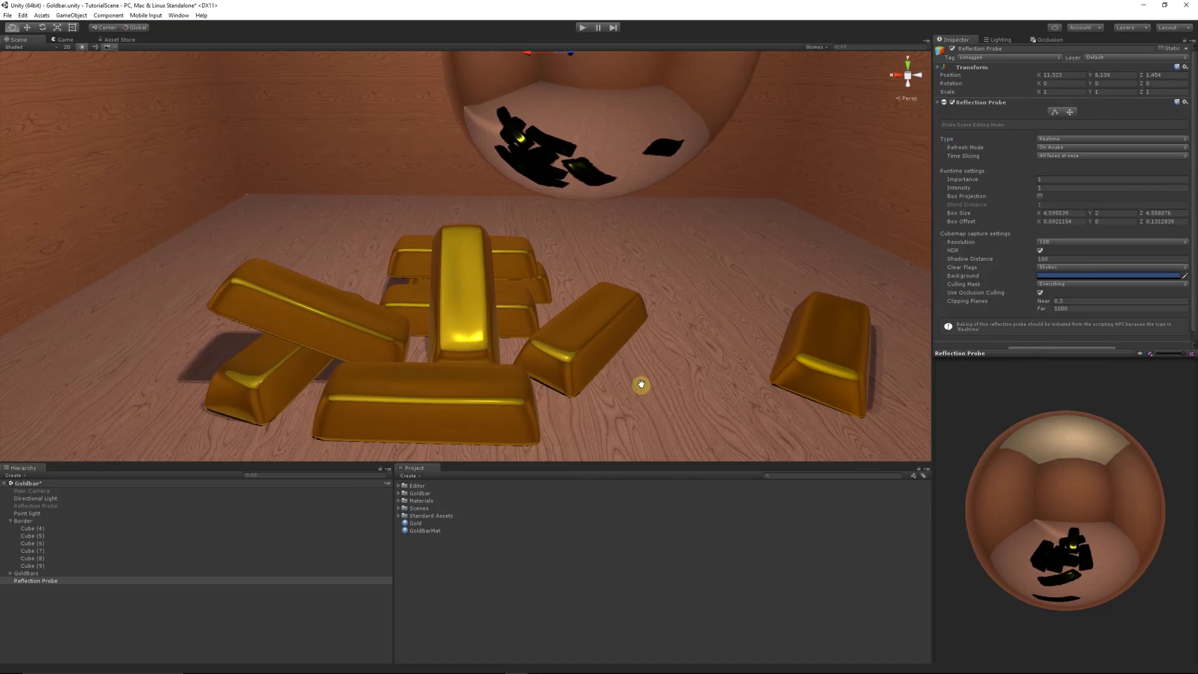
middle_click_drag(643, 385, 459, 312)
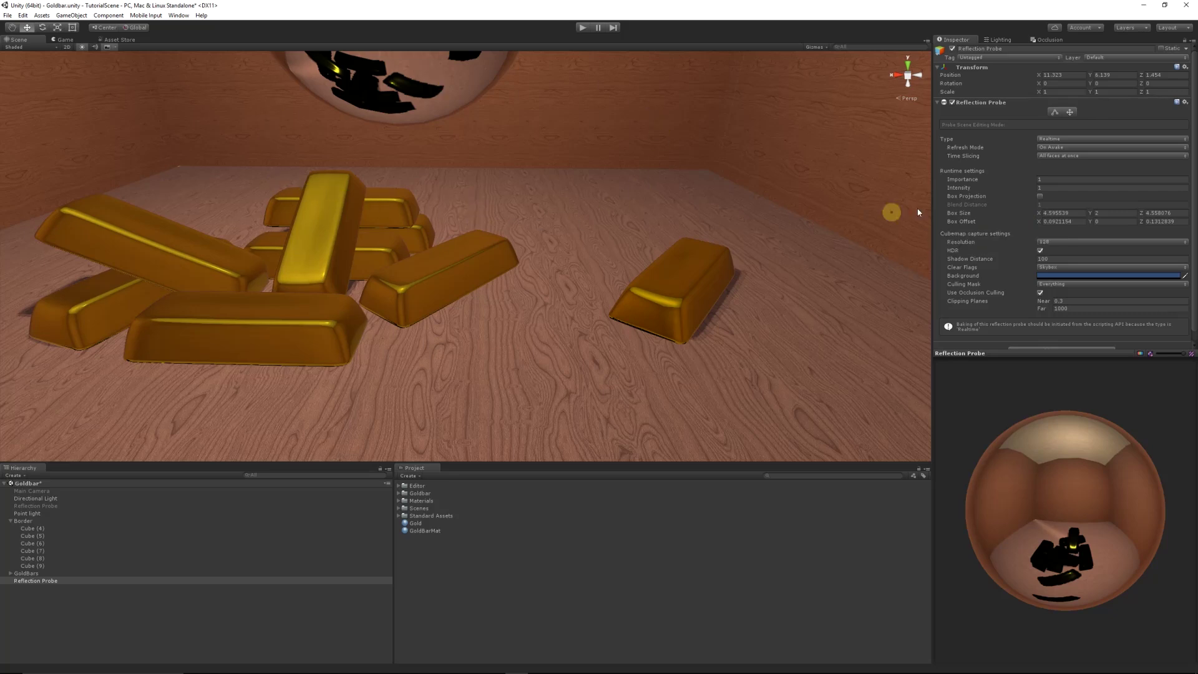
- Turn on Box Projection for the reflection probe and check the reflections on the gold bars up close
mouse_move(969, 210)
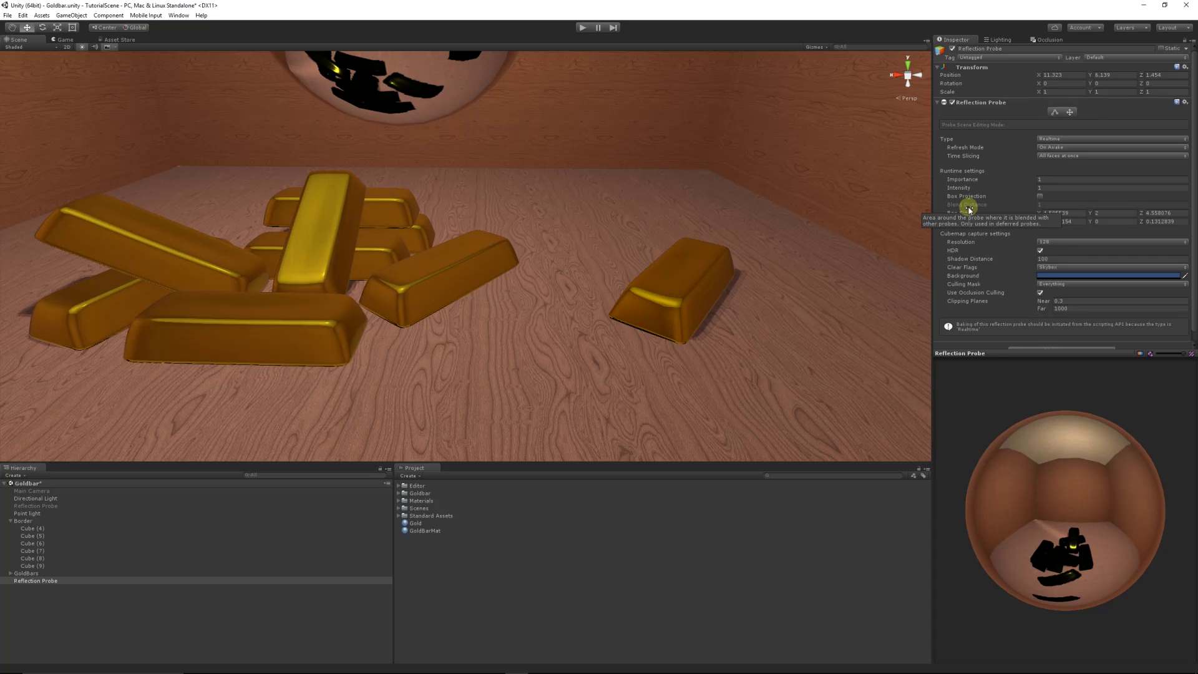
left_click(1040, 196)
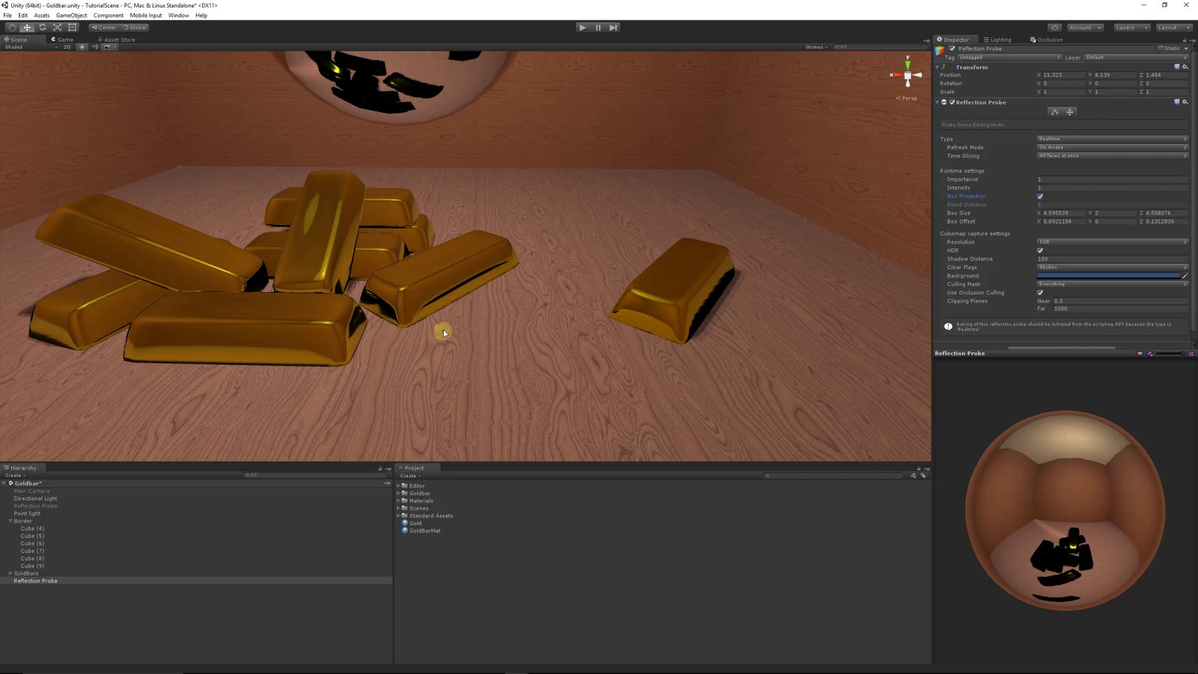
scroll(446, 324, "up", 4)
left_click_drag(558, 355, 549, 271, "alt")
- Open the GoldBarMat material from one of the gold bars, and start and stop play mode to refresh the reflections
left_click(531, 284, "alt")
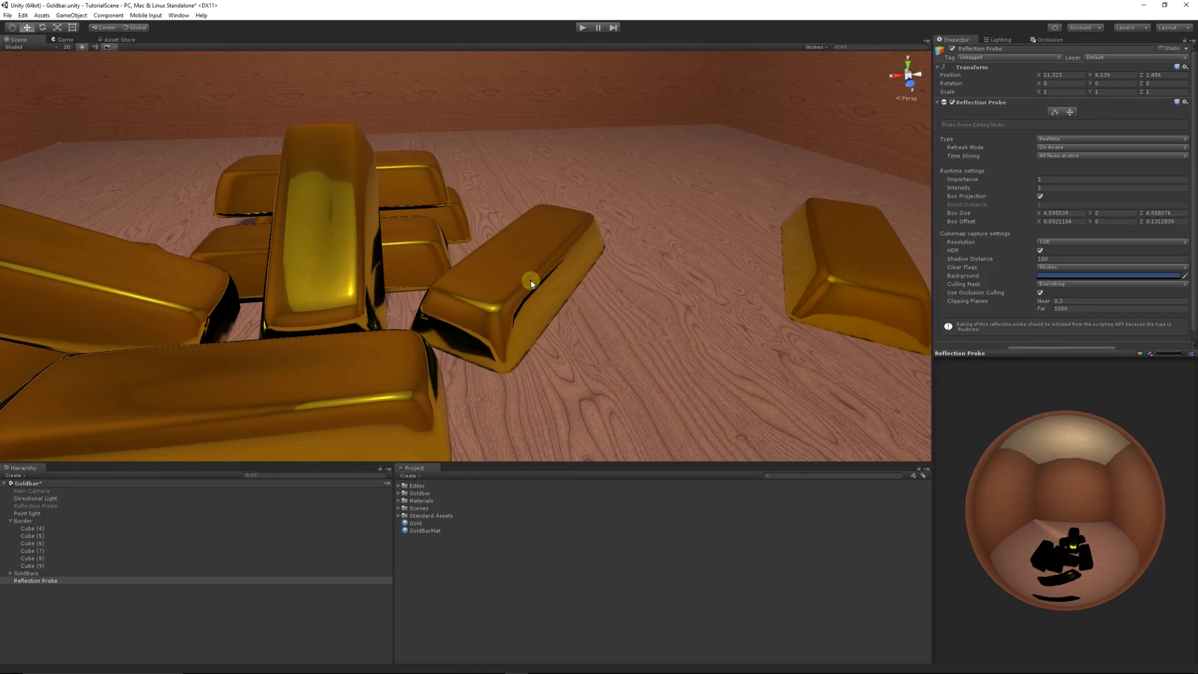
left_click(1012, 362)
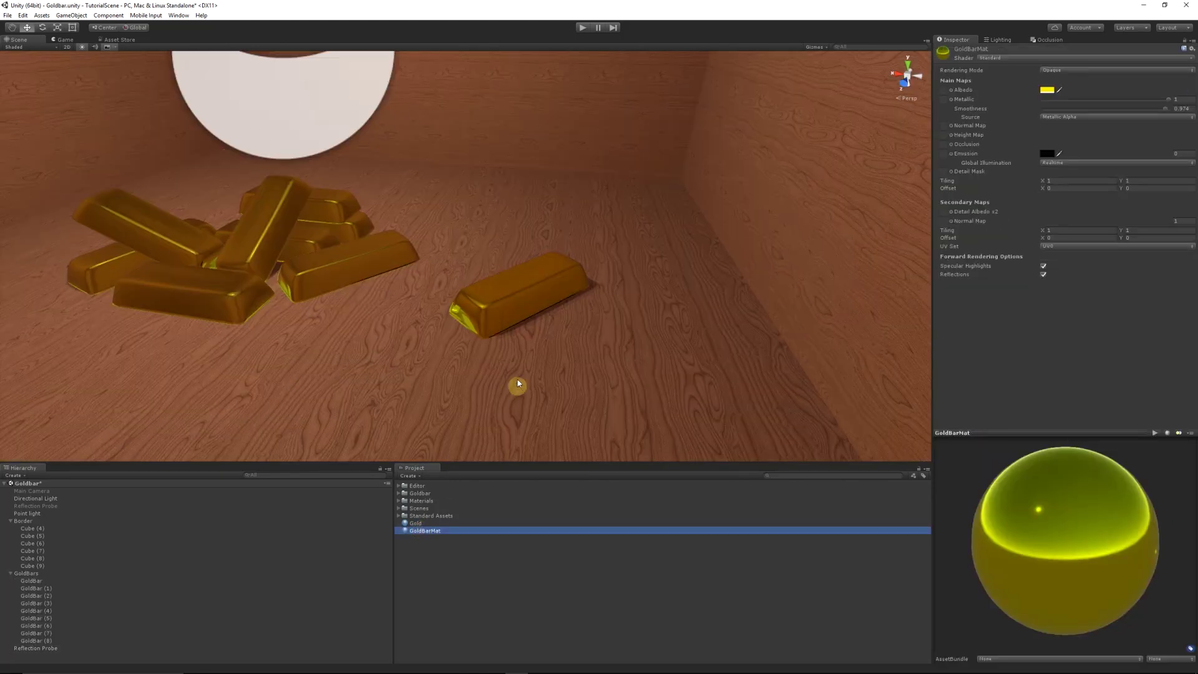
mouse_move(517, 386)
left_mouse_down("alt")
mouse_move(536, 404)
mouse_move(509, 383)
left_mouse_up("alt")
left_click(581, 28)
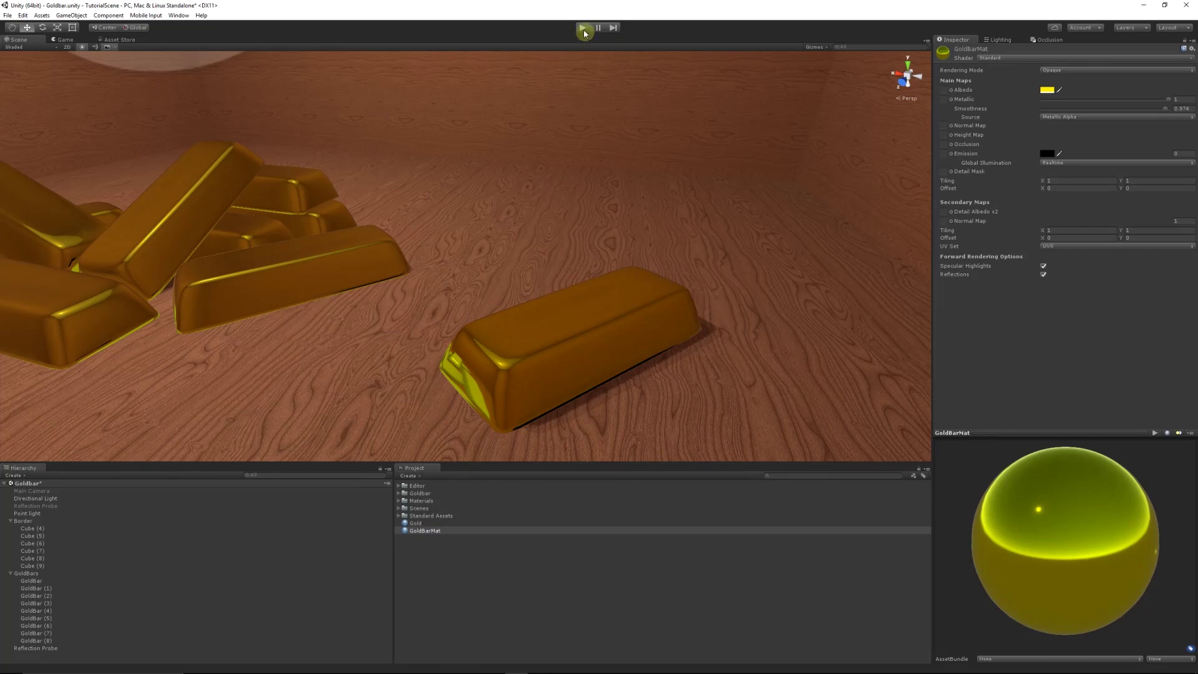
left_click(581, 27)
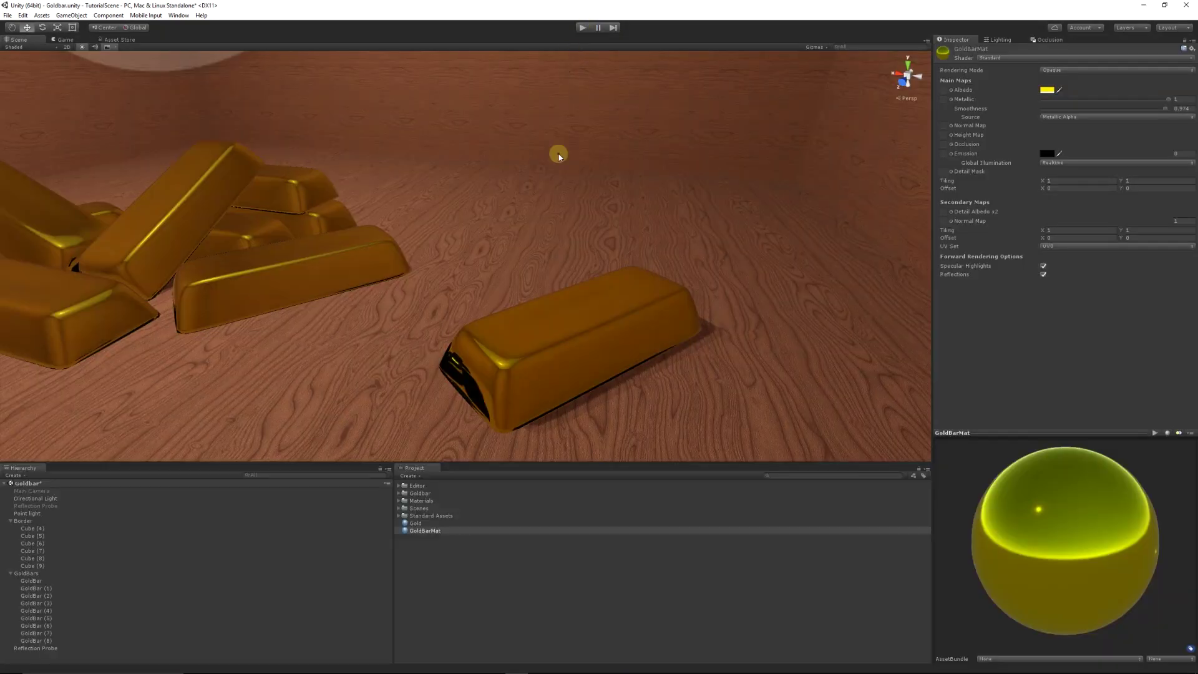
- Examine the gold bars' reflections from several angles and distances, and check the wood material on the back wall
scroll(403, 169, "down", 5)
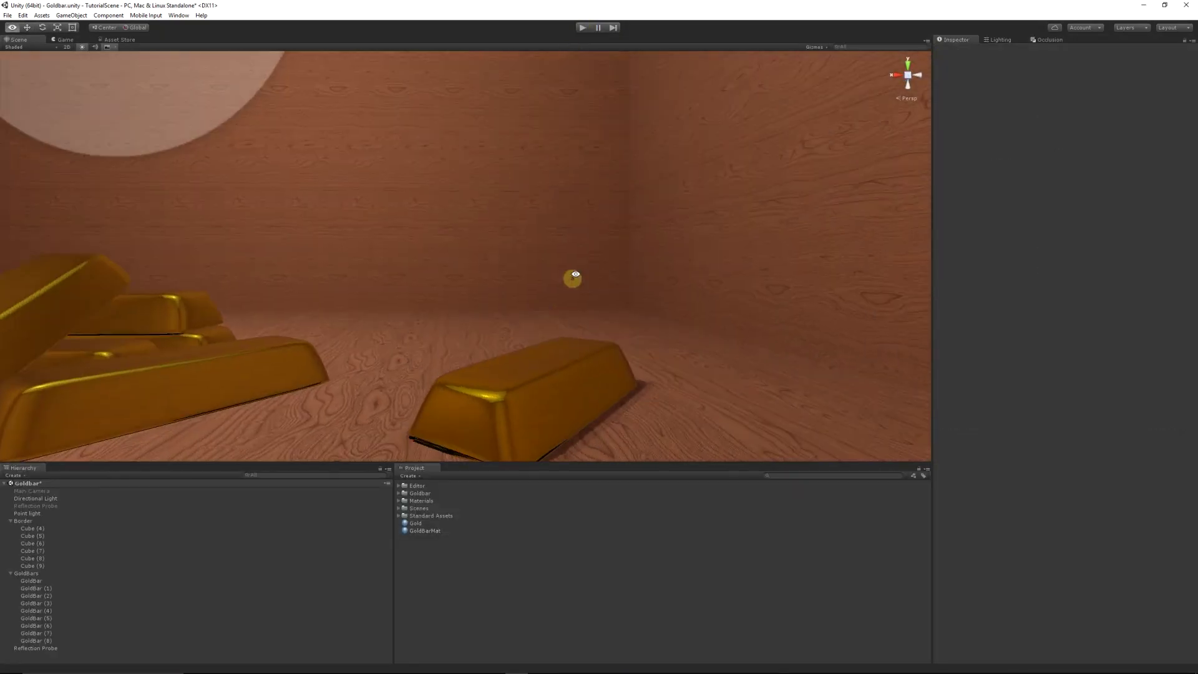
left_click_drag(572, 279, 504, 354, "alt")
scroll(504, 353, "down", 6)
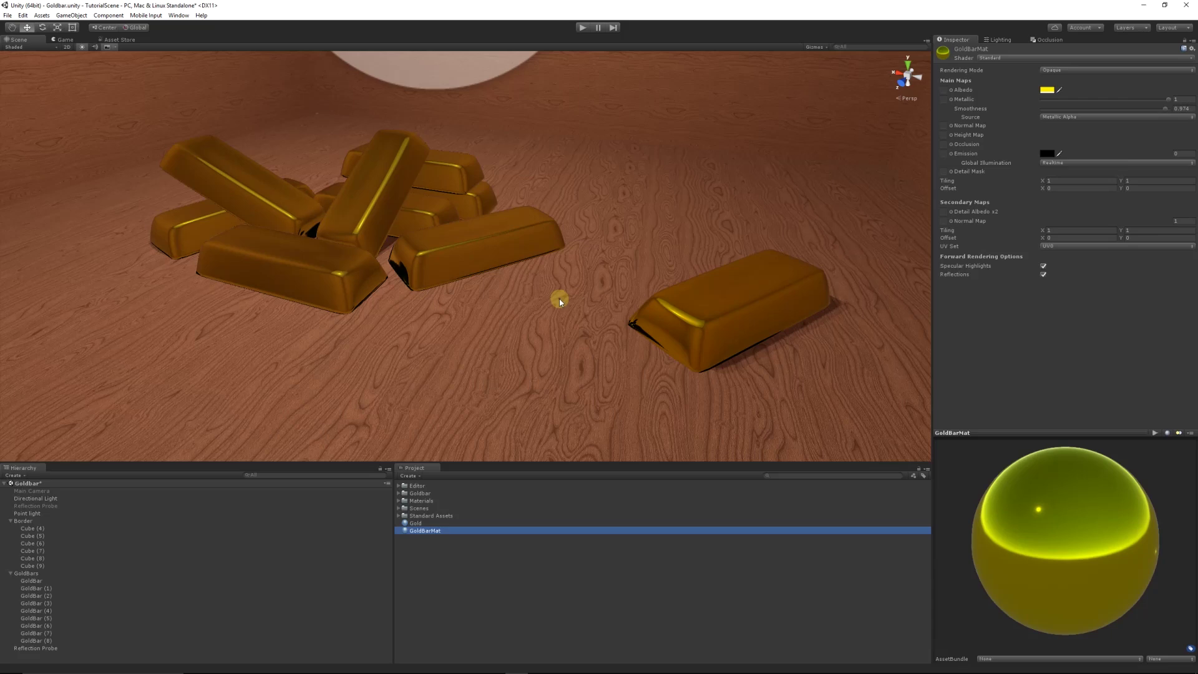
middle_click_drag(731, 209, 615, 235)
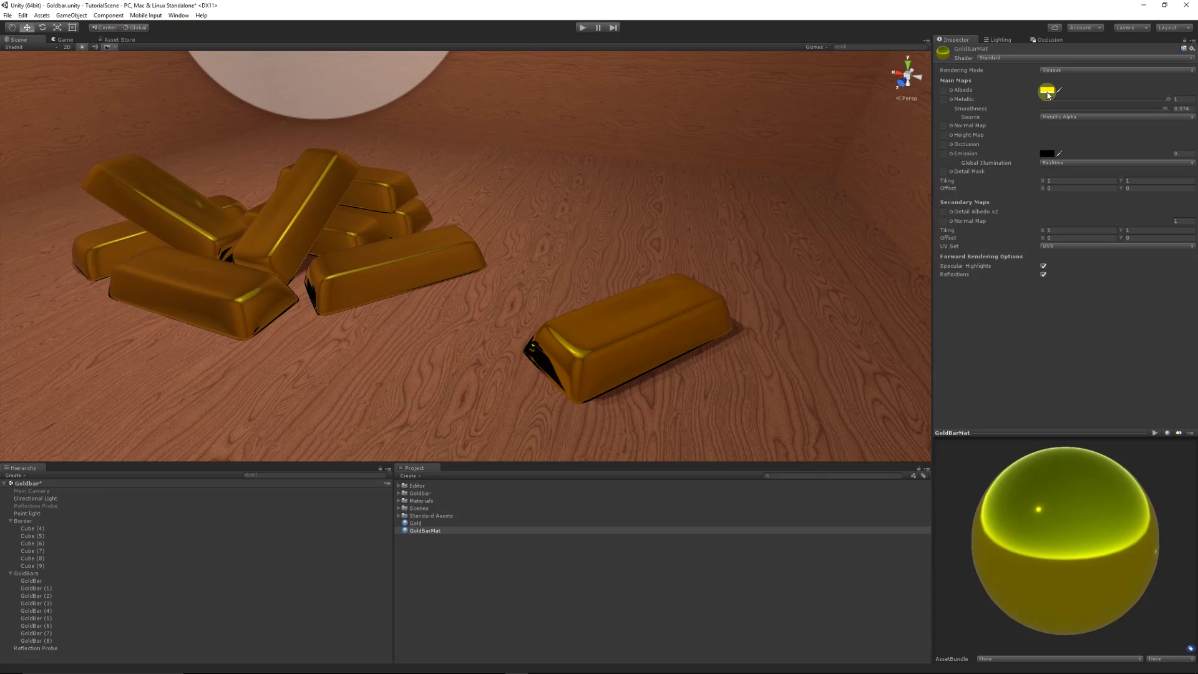
left_click(380, 85)
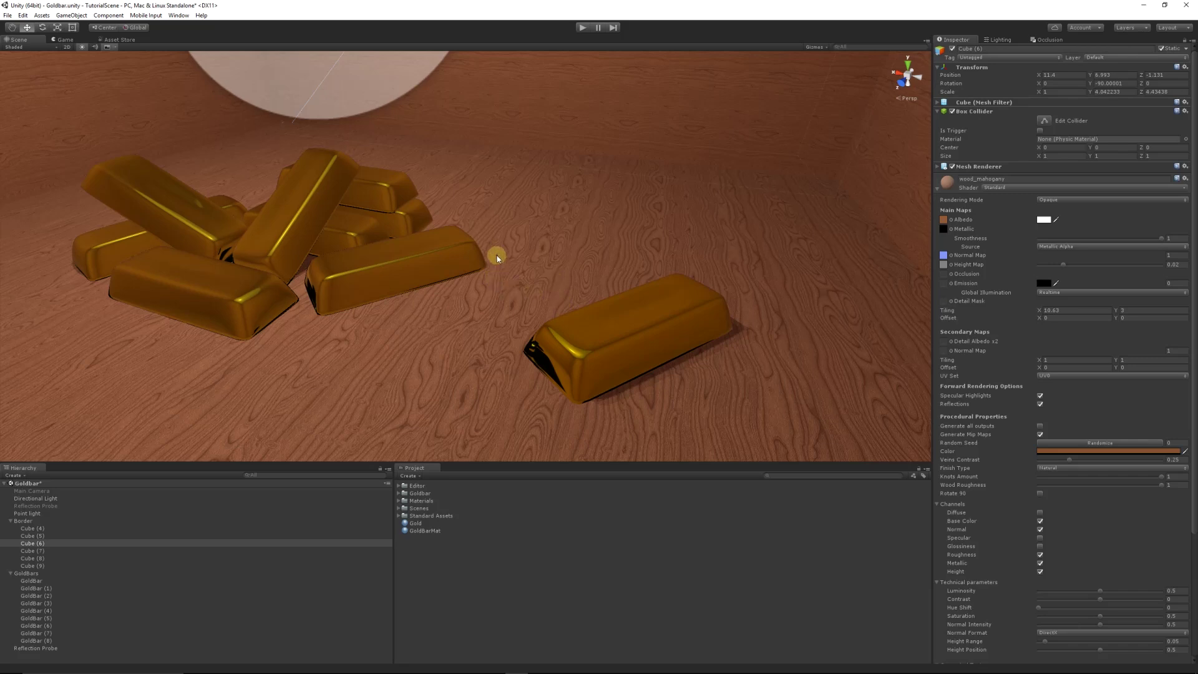
scroll(496, 256, "down", 3)
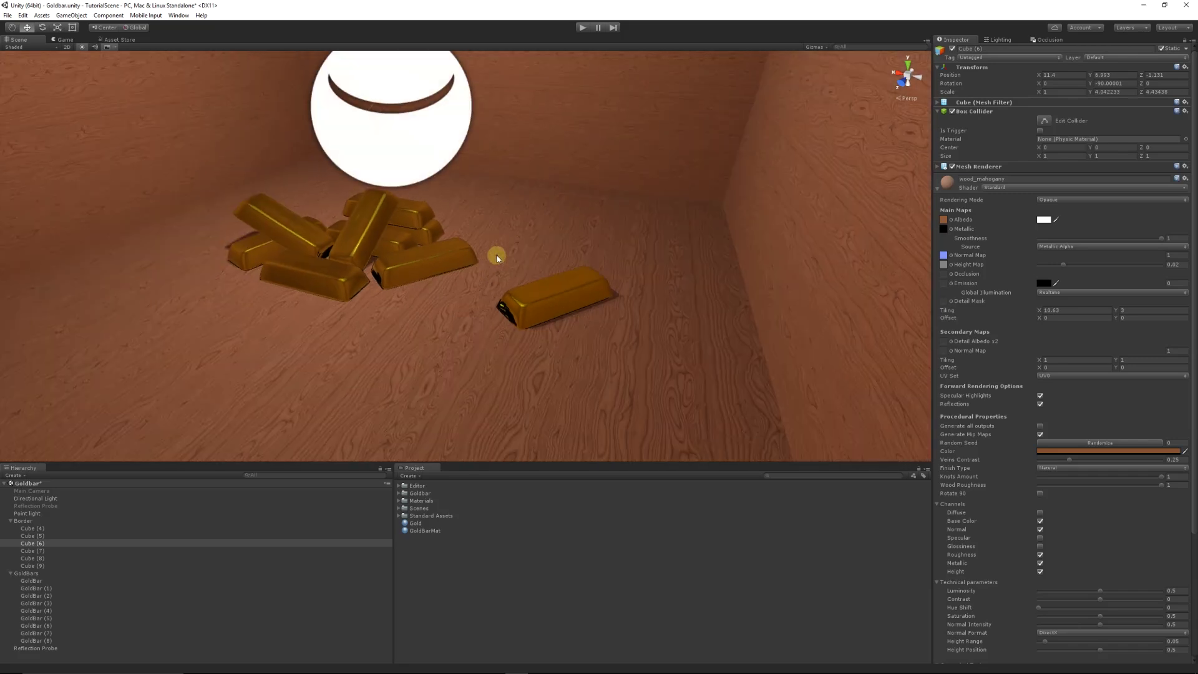
left_click(428, 554)
scroll(433, 337, "up", 3)
scroll(391, 309, "up", 2)
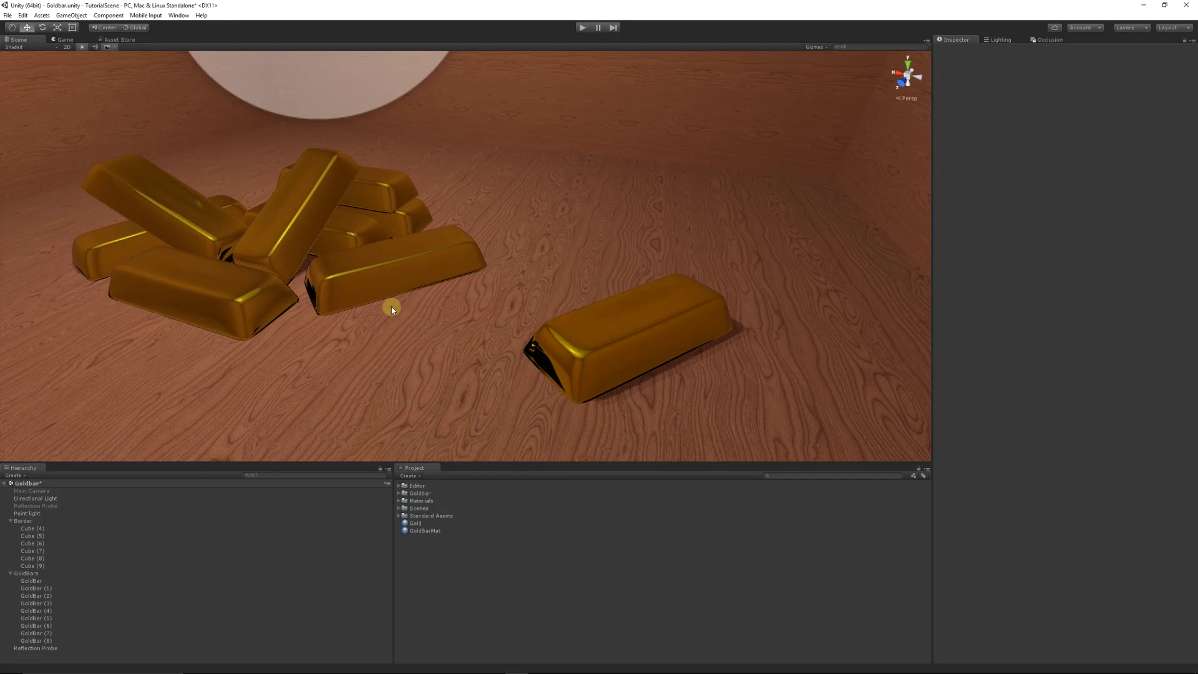
left_click_drag(378, 297, 354, 323, "alt")
scroll(549, 291, "down", 4, "alt")
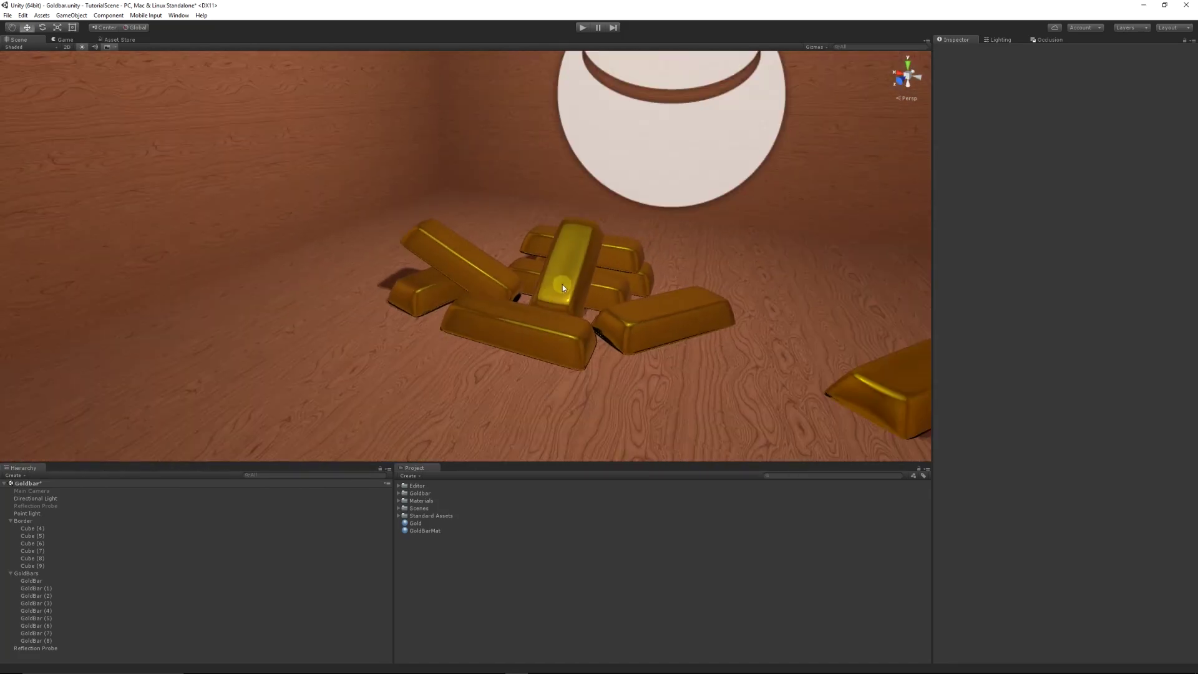
middle_click_drag(666, 236, 510, 270)
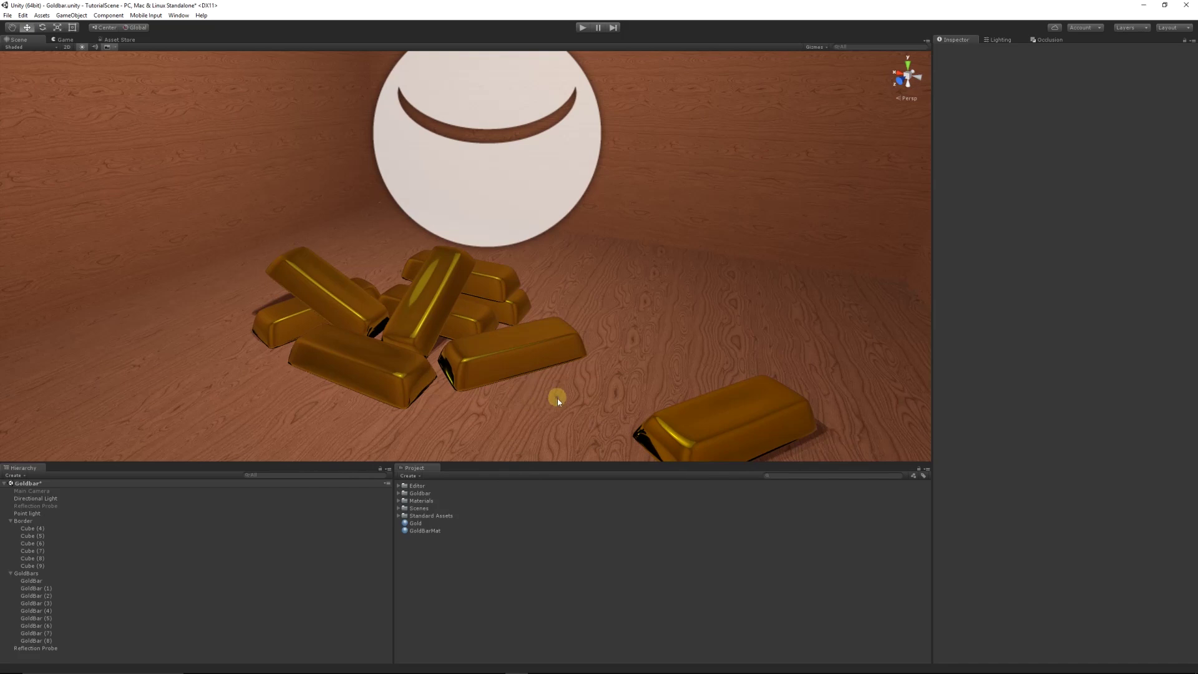